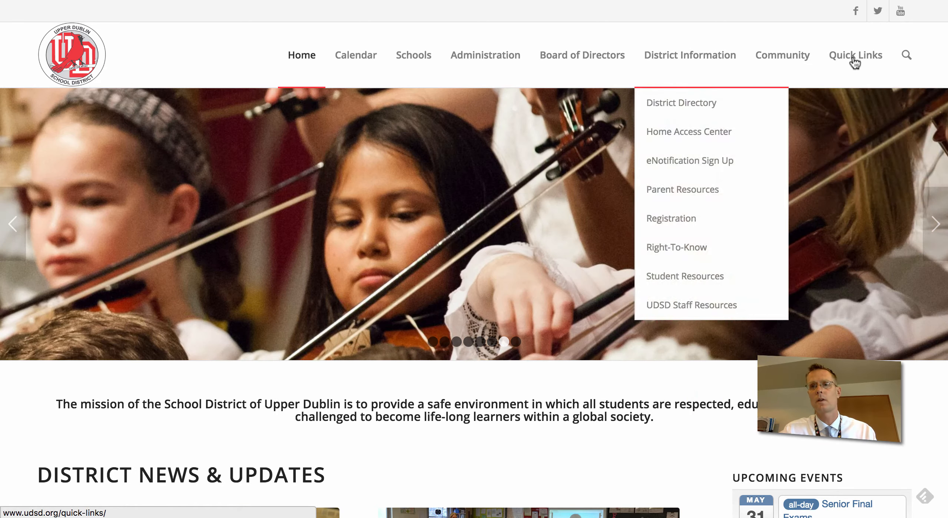
Open the district's Home Access Center page from the Quick Links menu.
mouse_move(855, 59)
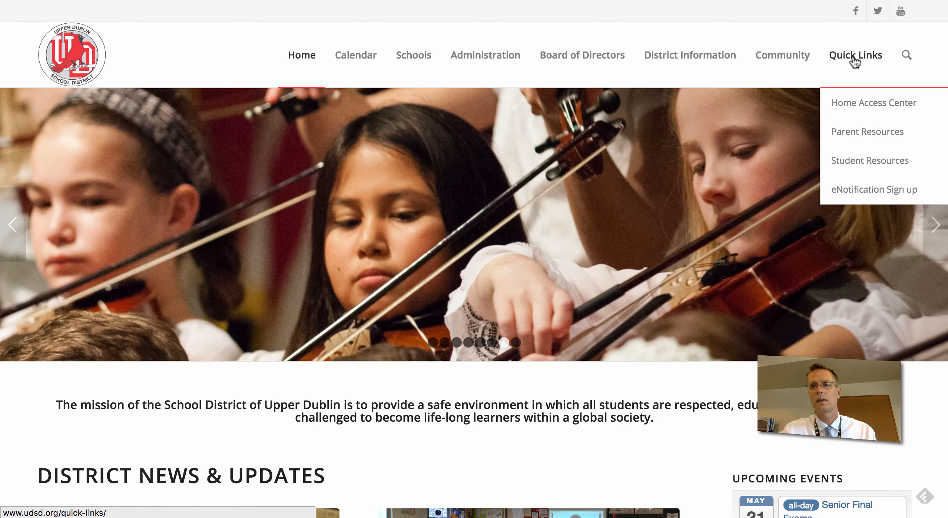
click(861, 106)
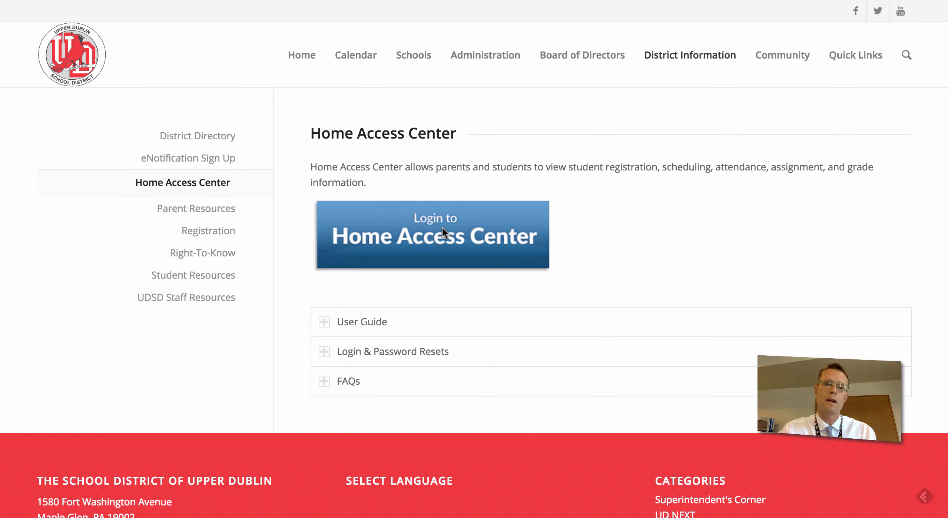
Go to the Home Access Center login page and enter the guardian's user name and password.
click(442, 232)
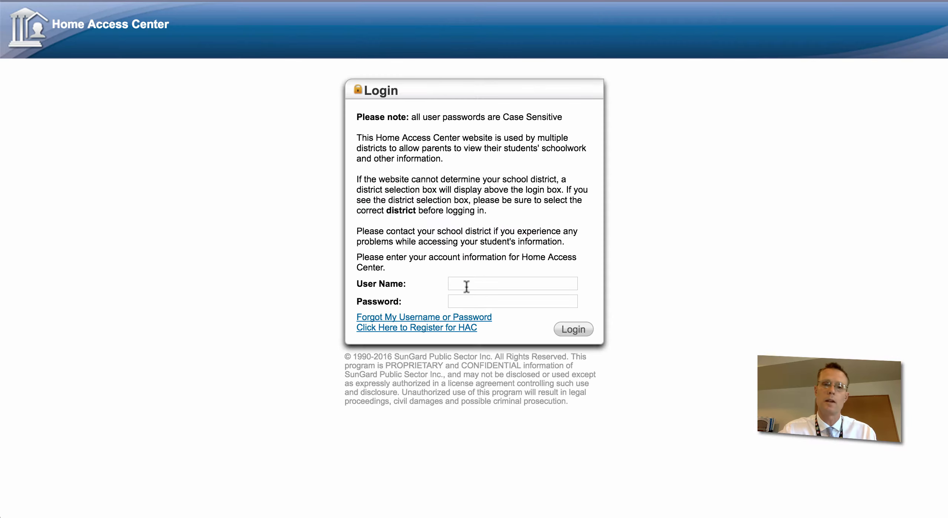
click(477, 283)
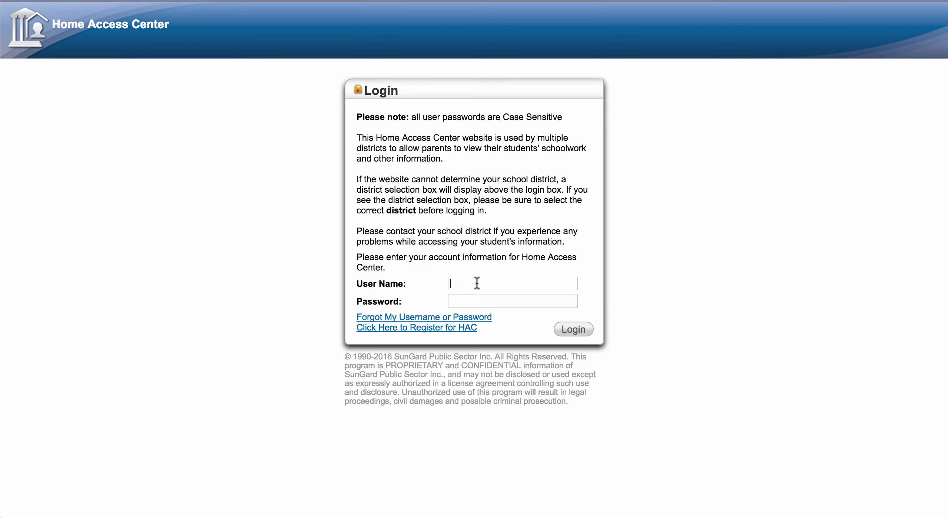
click(461, 302)
text(•••••••)
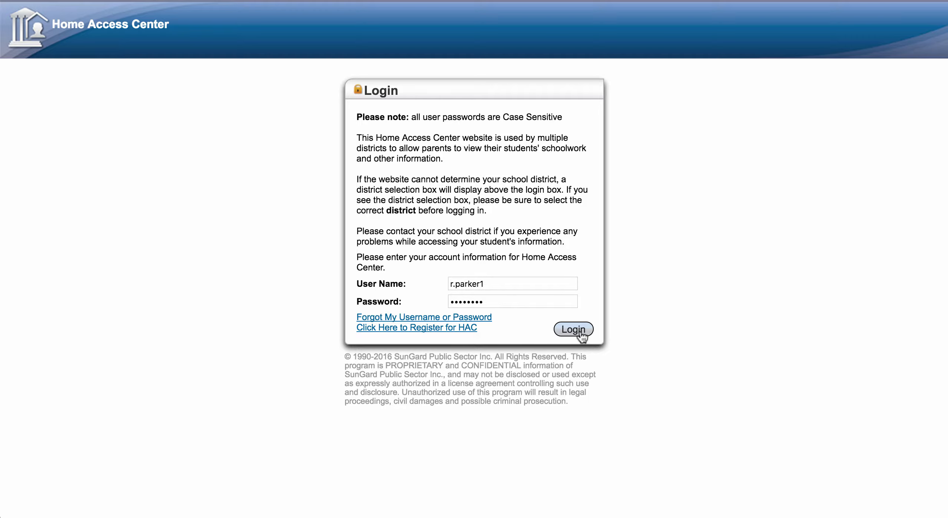
Log in and enter a new account password in the password change form.
click(581, 334)
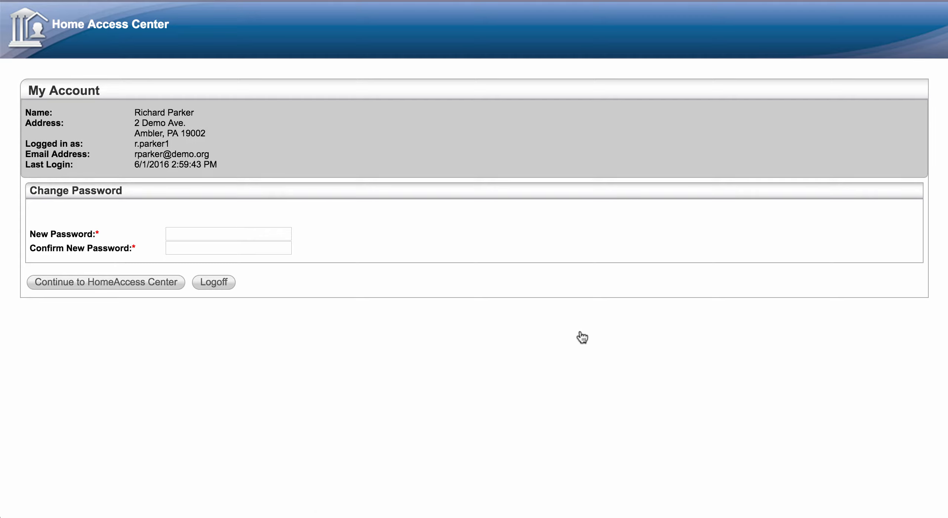
click(218, 237)
text(******************)
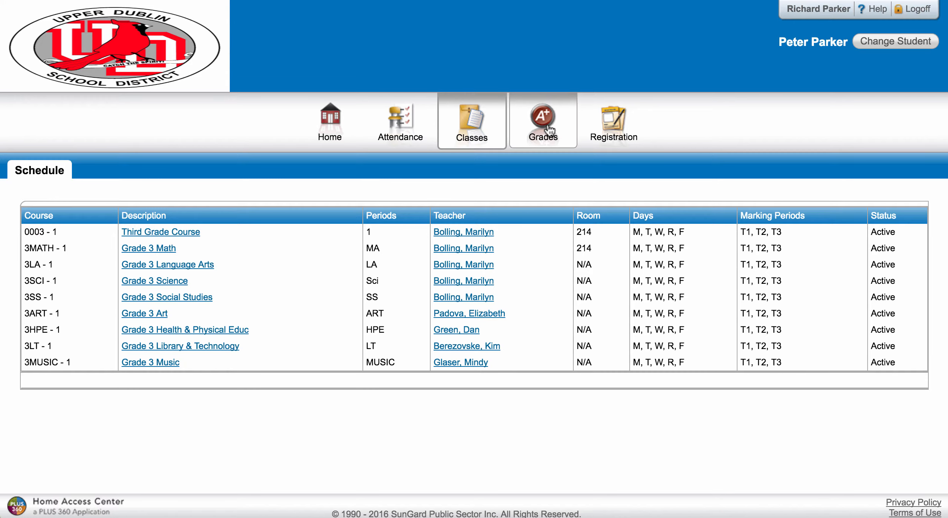
Open the Grades tab and look over the Reporting Period 1 report card.
click(548, 130)
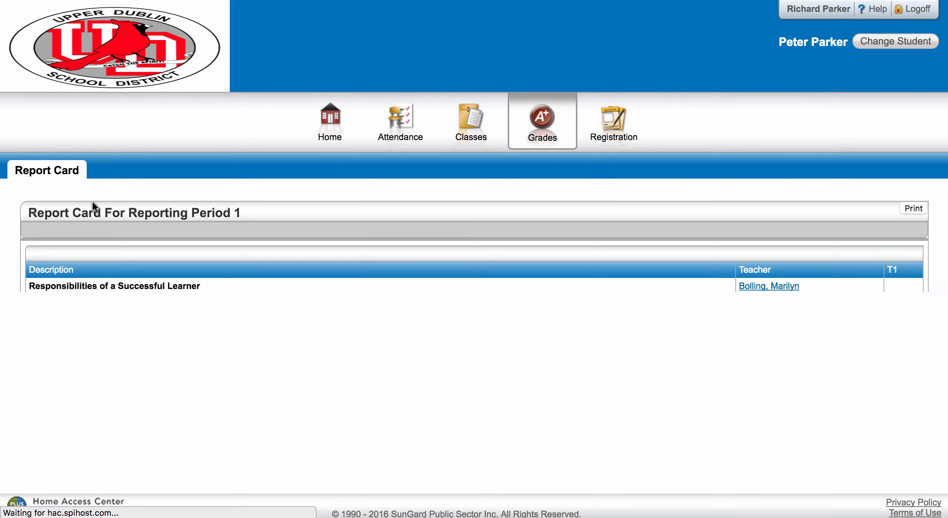
scroll(250, 319, down, 2)
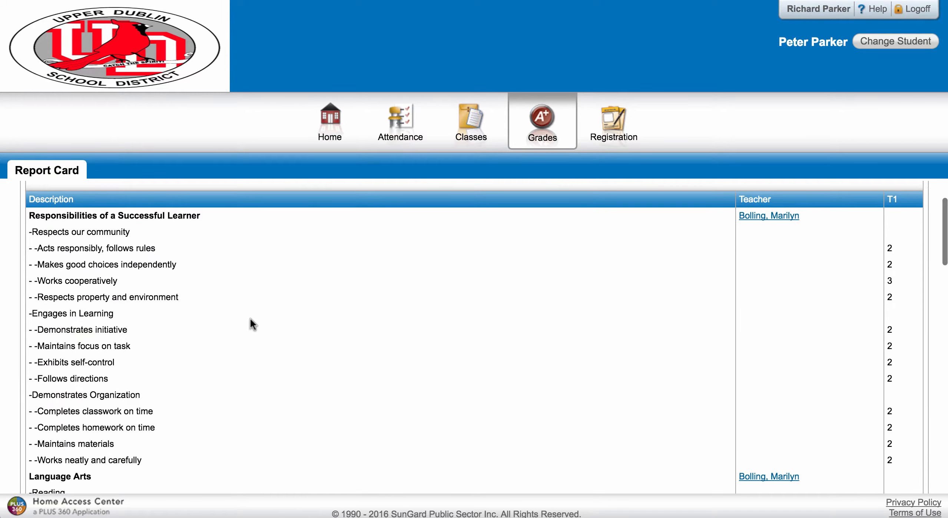
scroll(251, 319, up, 2)
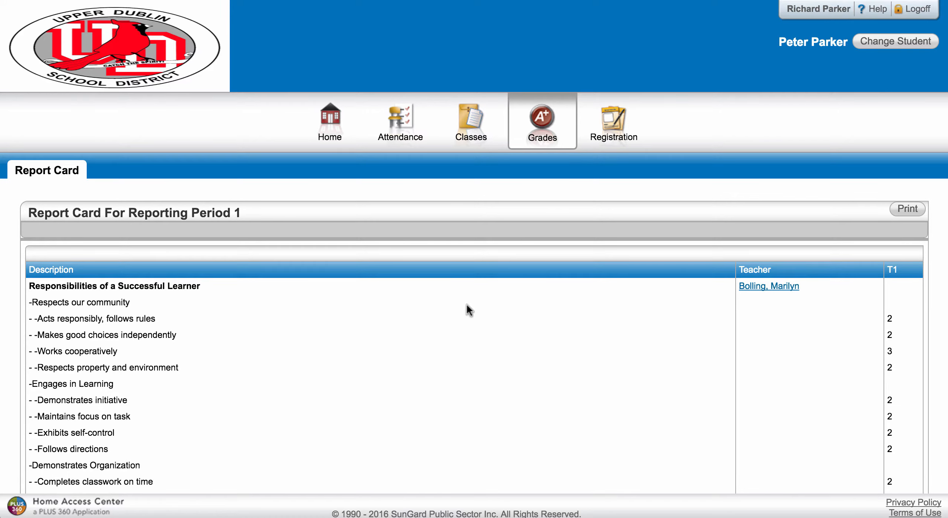
Check Transportation and Contacts on the Registration Demographic page, then open Update Registration.
click(614, 137)
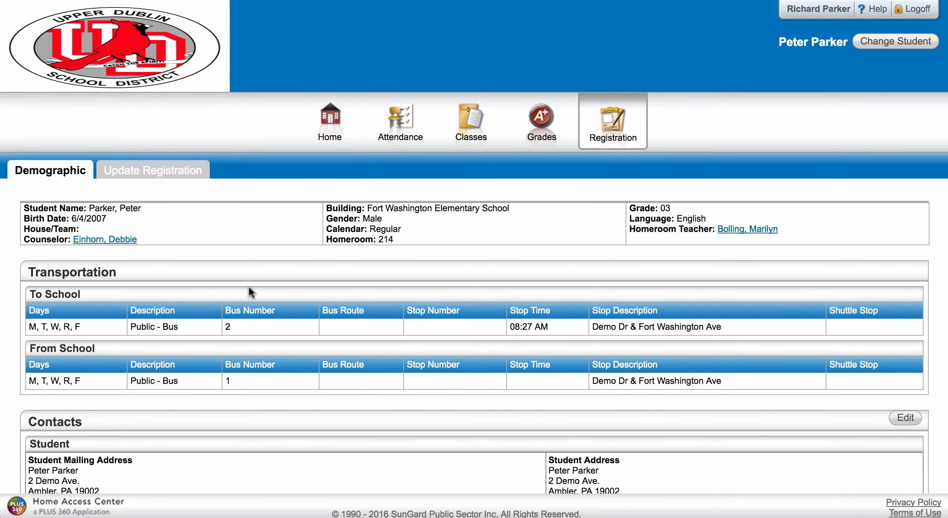
scroll(394, 357, down, 2)
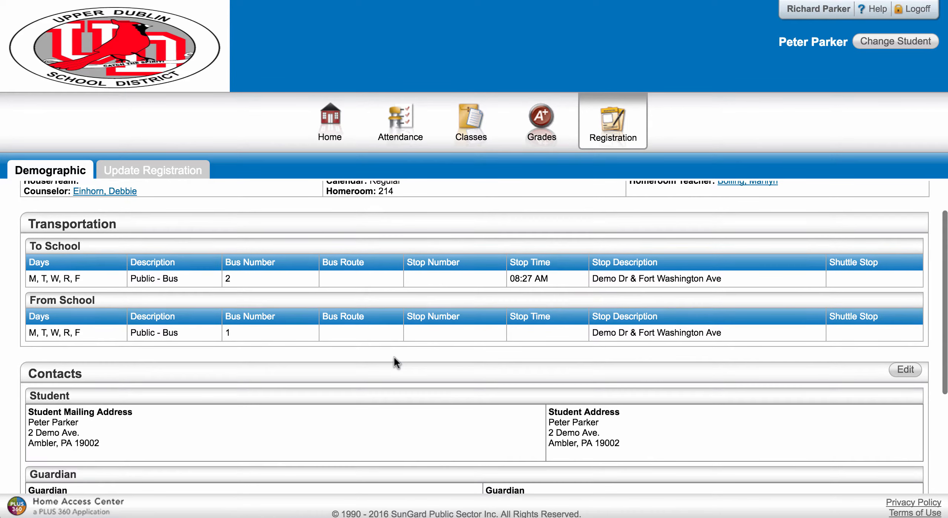
scroll(394, 357, up, 2)
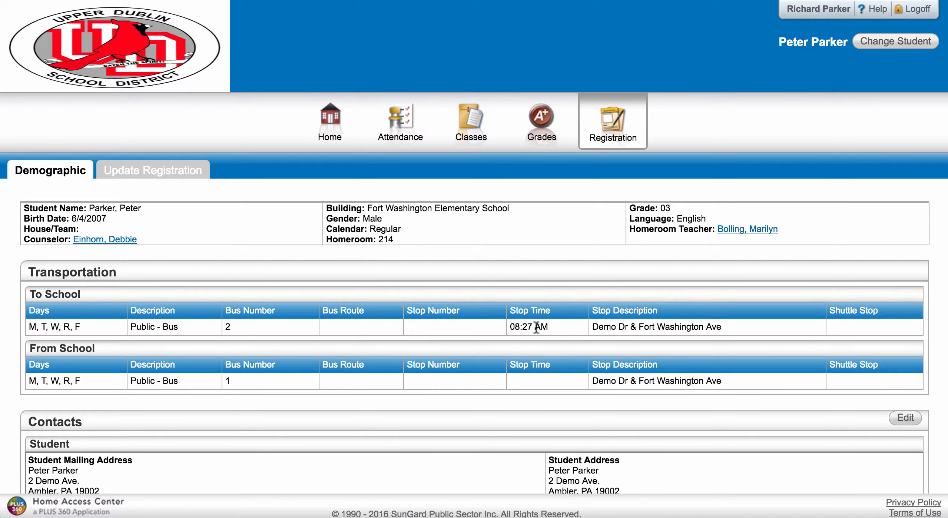
scroll(535, 327, down, 5)
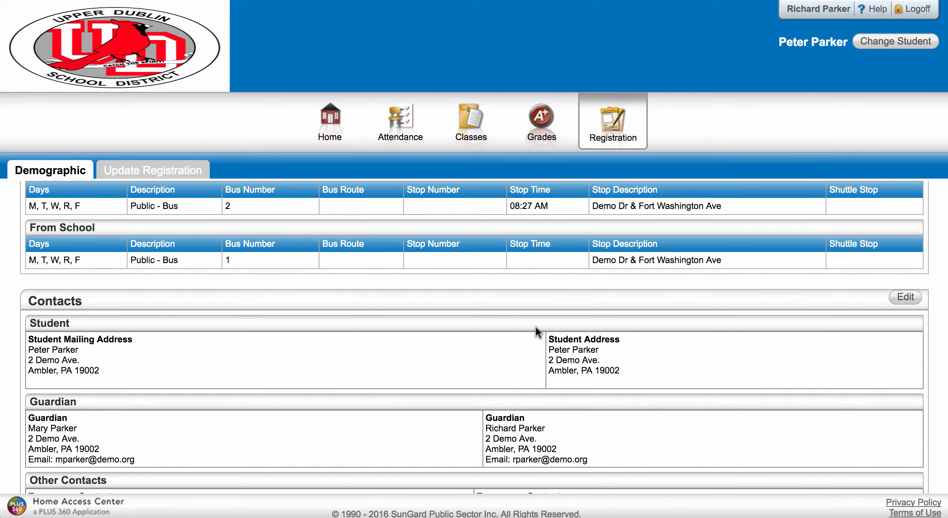
scroll(452, 396, down, 2)
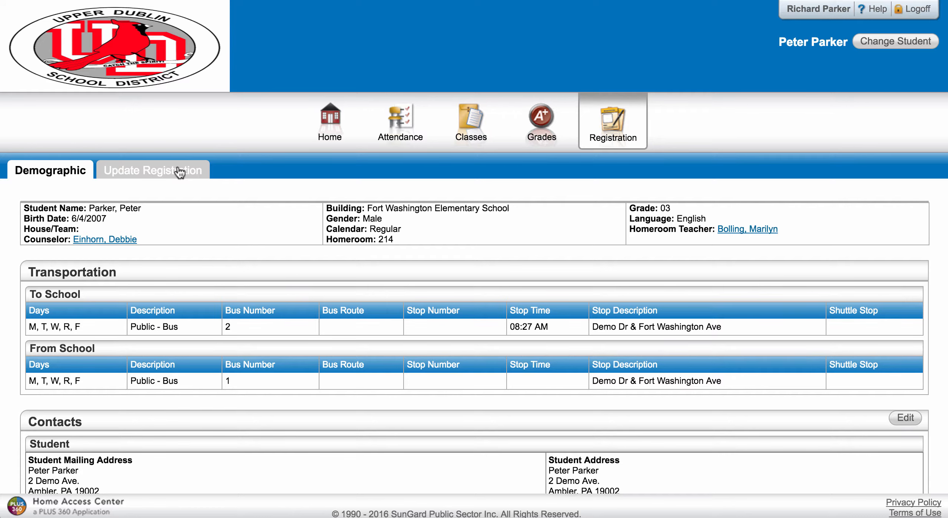
click(179, 171)
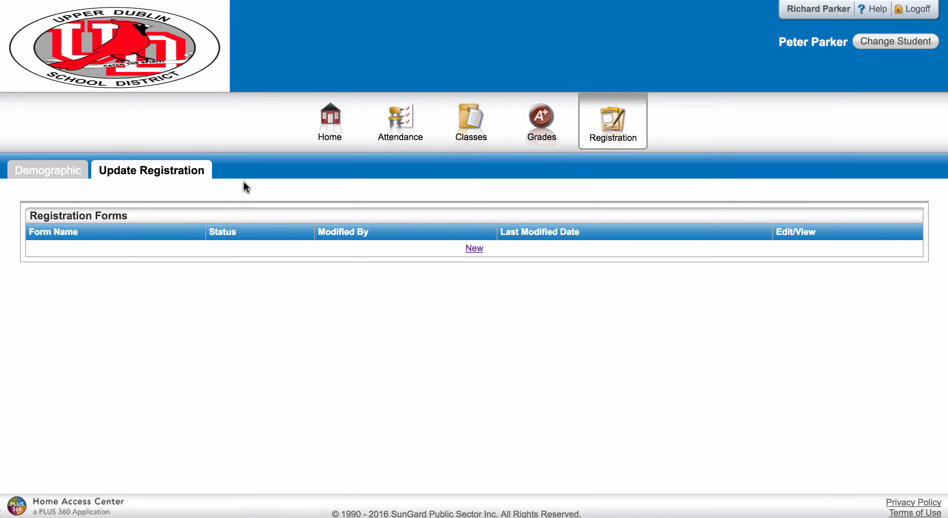
Open the account menu from the account name at the top right.
click(823, 8)
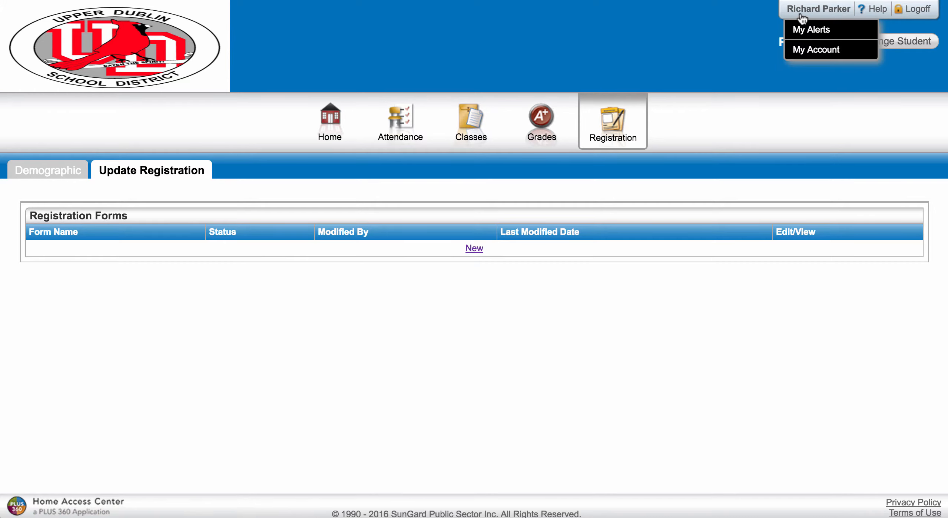
Open My Account and select the first challenge question to replace it.
click(812, 52)
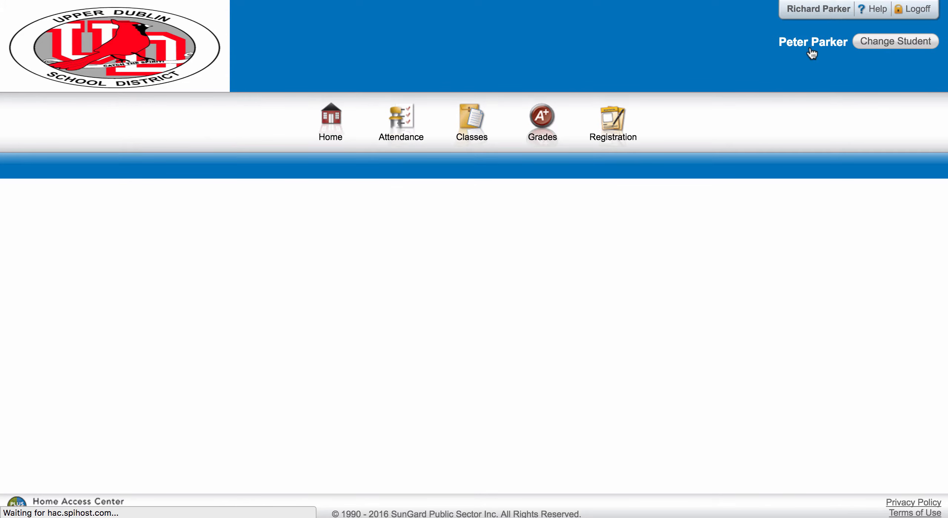
scroll(495, 359, down, 5)
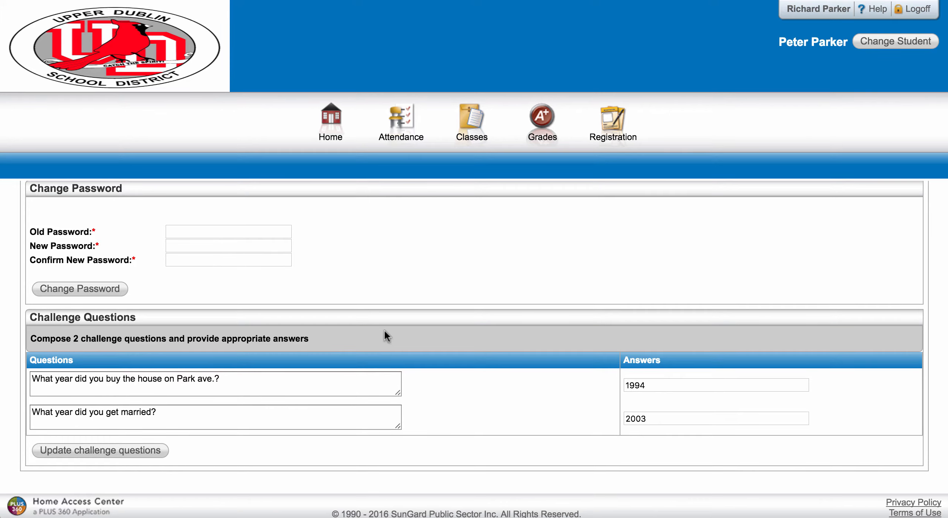
triple_click(227, 382)
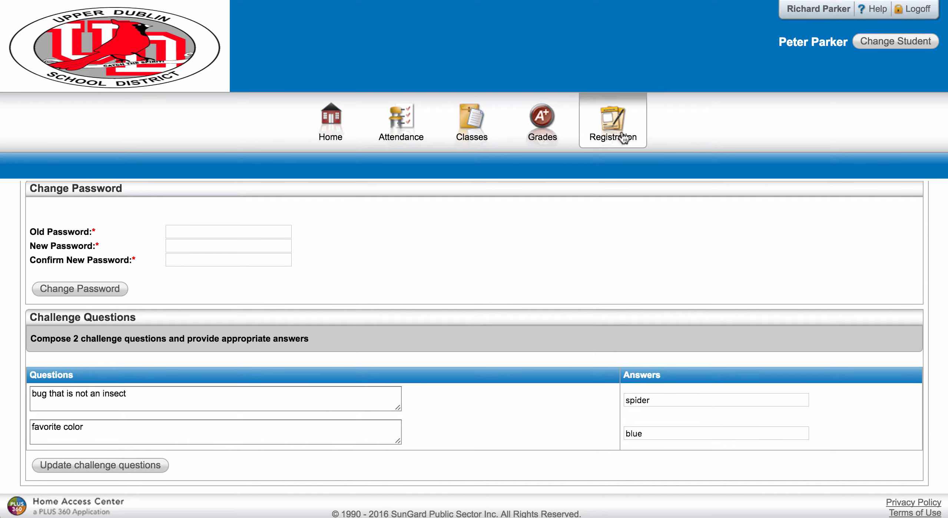
Under Registration > Update Registration, start a New Guardian Update Form.
click(623, 138)
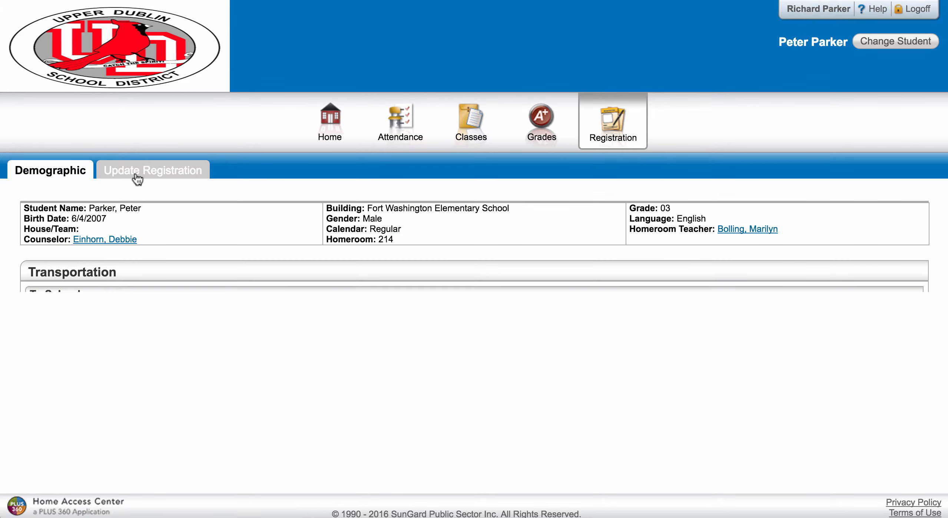
click(137, 174)
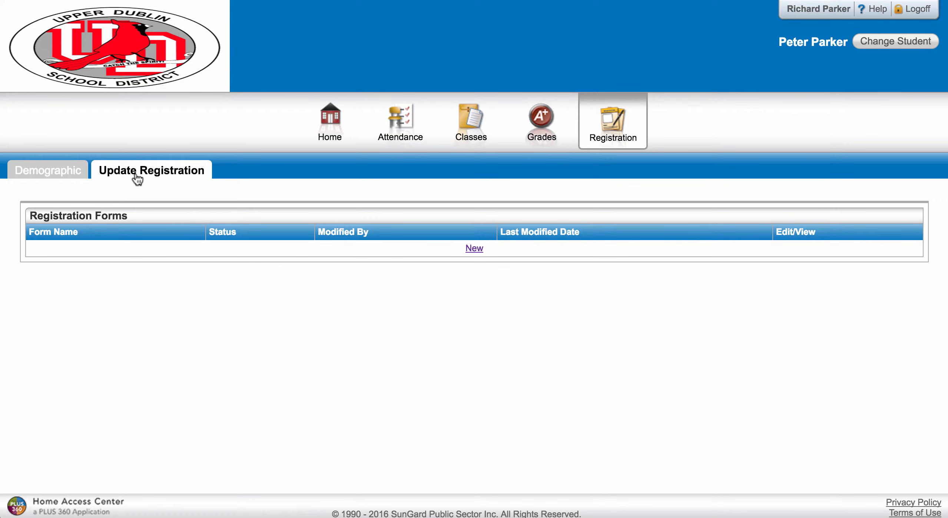
click(474, 248)
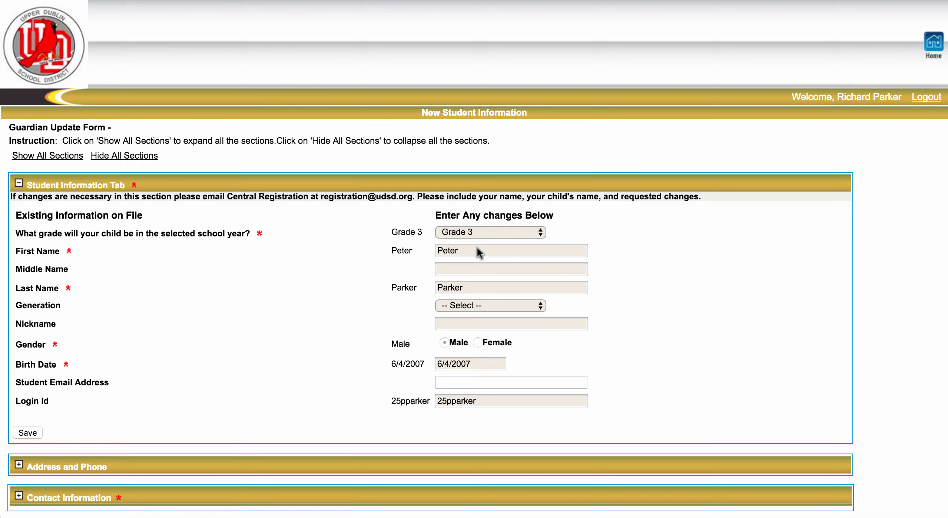
Scroll down the Guardian Update Form and expand the Address and Phone section.
scroll(261, 313, down, 1)
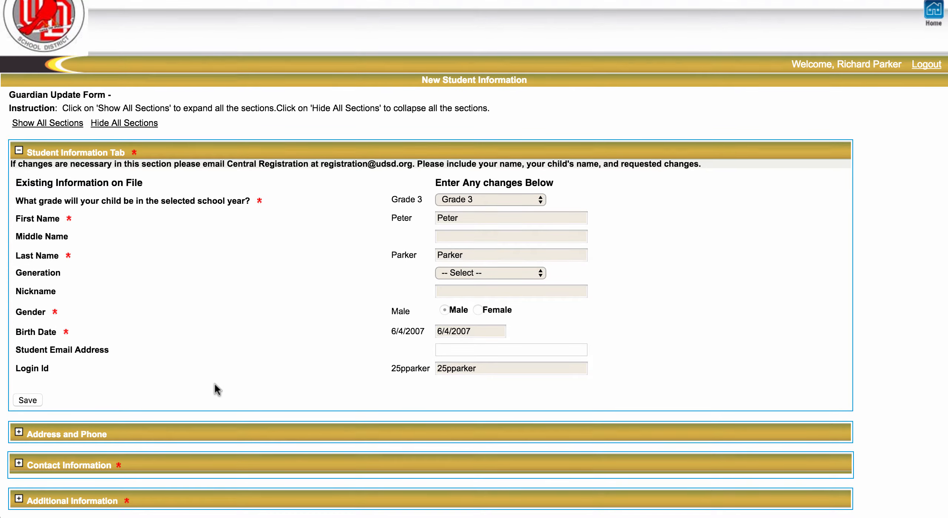
scroll(214, 383, down, 1)
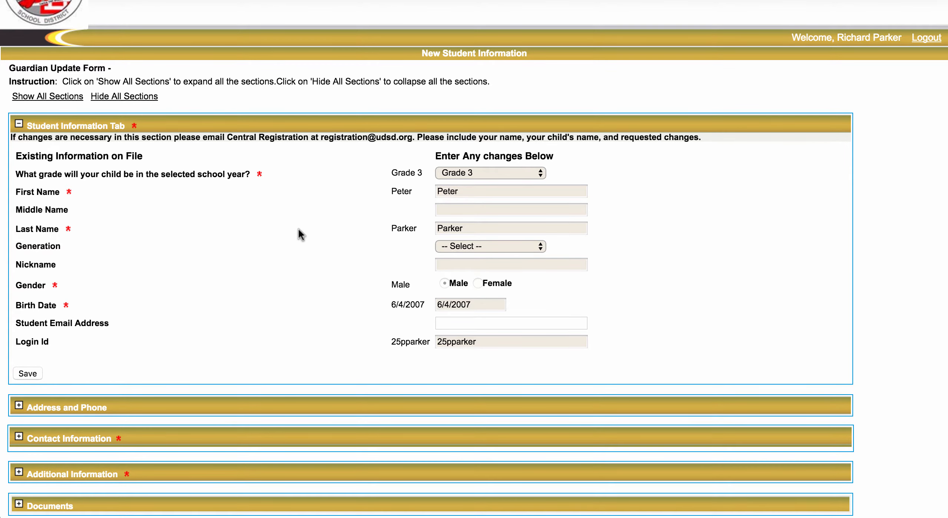
scroll(298, 229, down, 5)
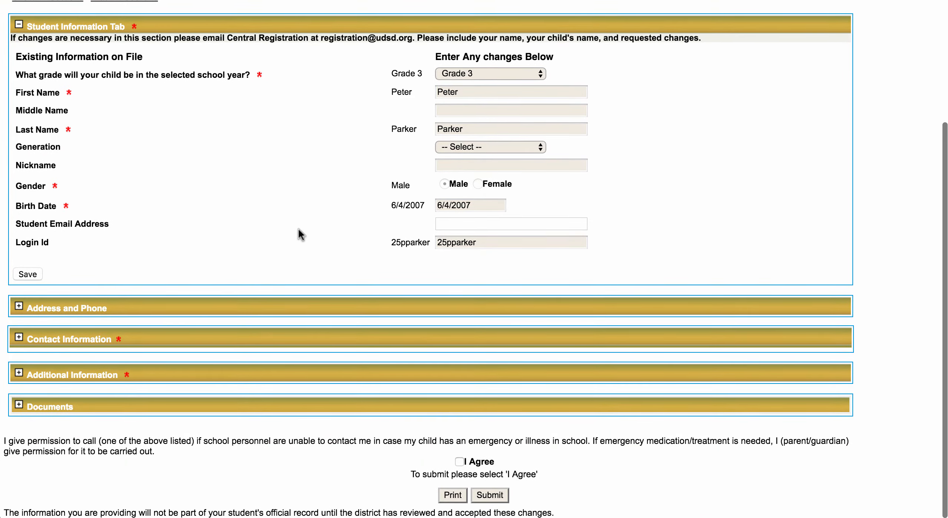
click(19, 306)
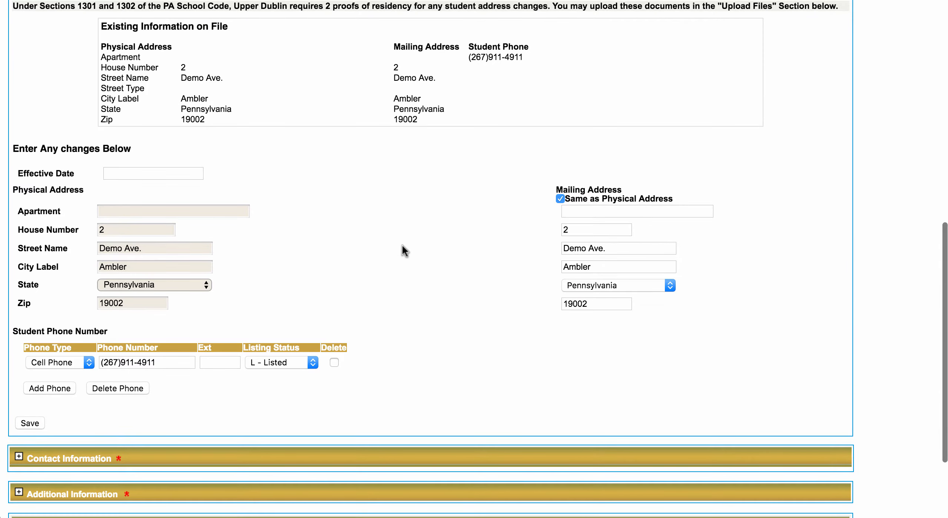
Review the address and phone fields, then expand the Contact Information section.
scroll(409, 245, up, 3)
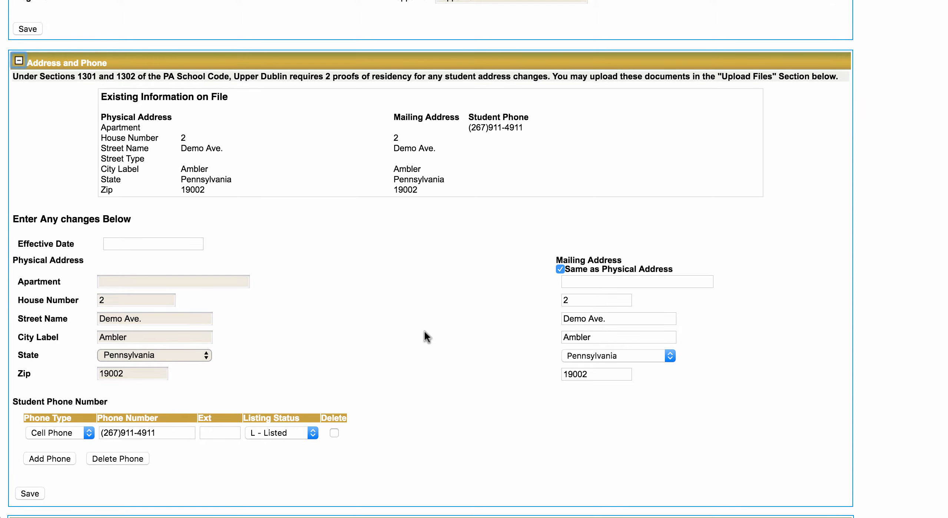
scroll(424, 332, down, 5)
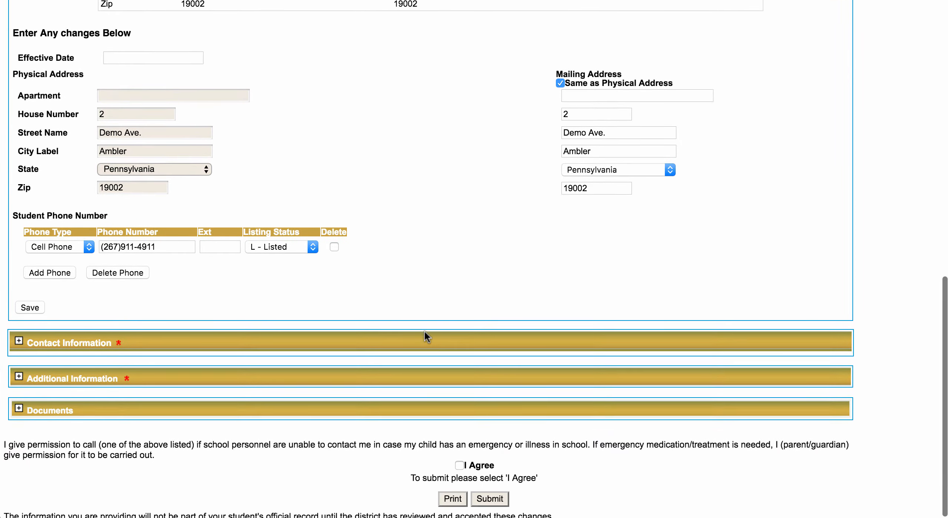
scroll(430, 270, up, 5)
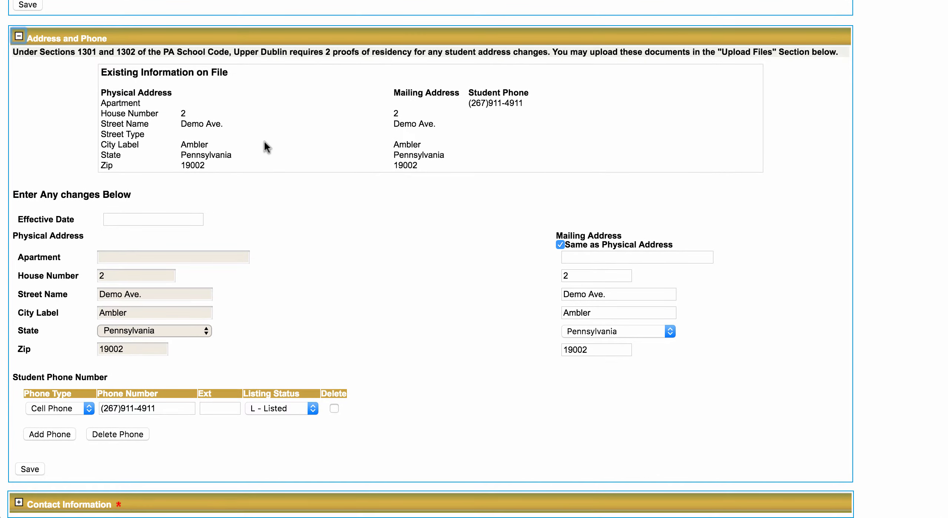
scroll(264, 142, down, 3)
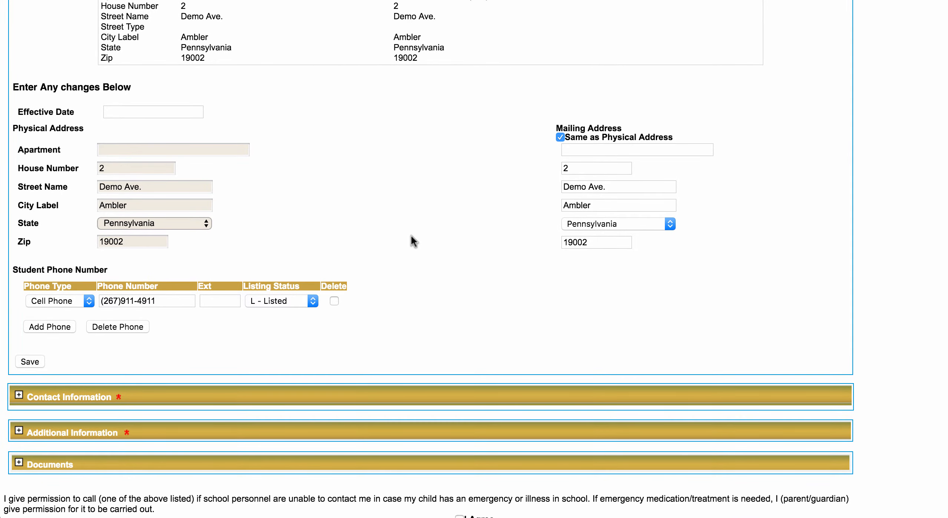
scroll(414, 229, up, 4)
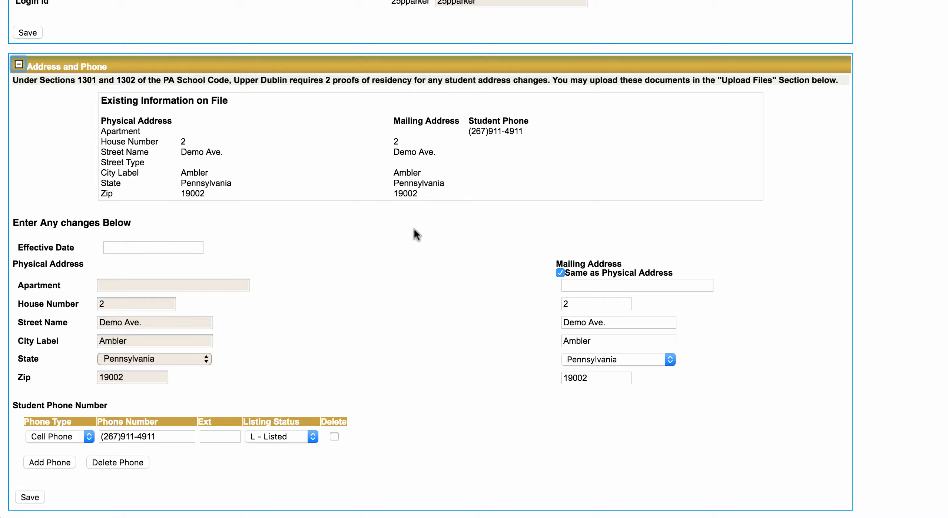
scroll(414, 232, down, 5)
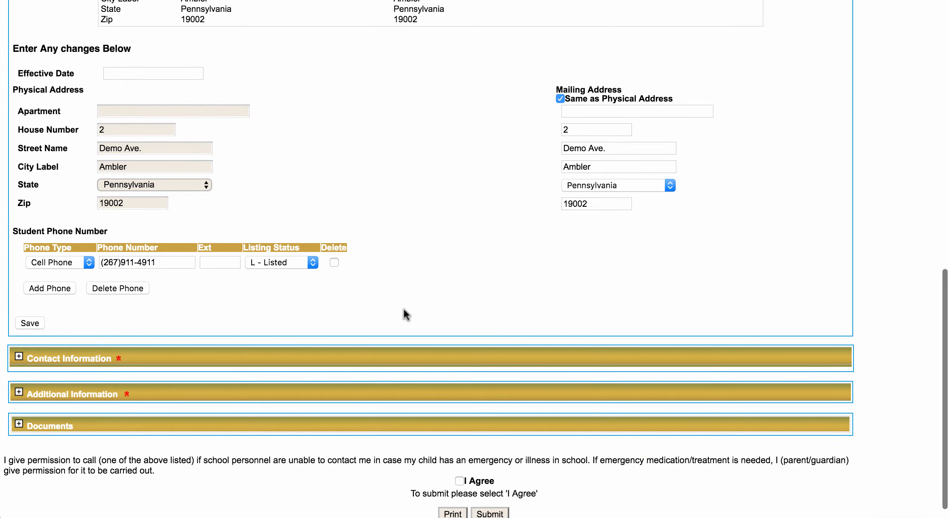
scroll(407, 315, up, 5)
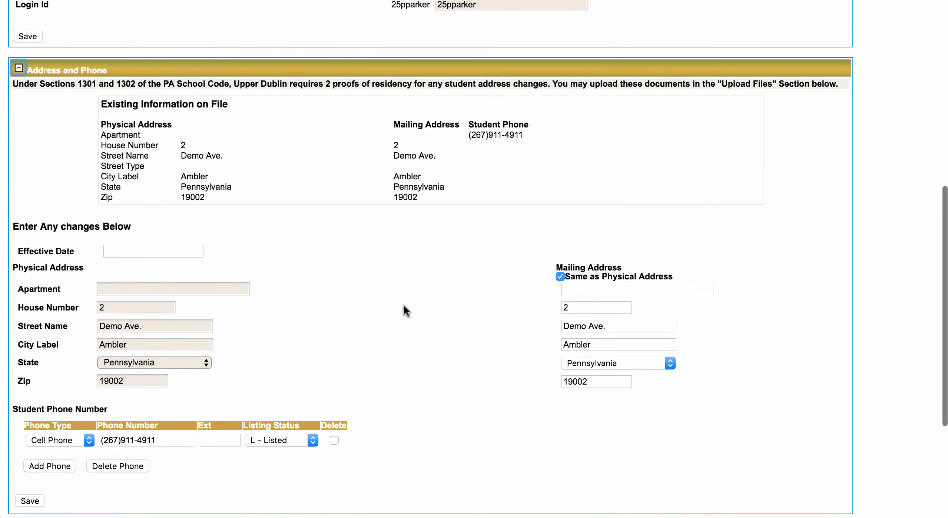
scroll(404, 304, down, 2)
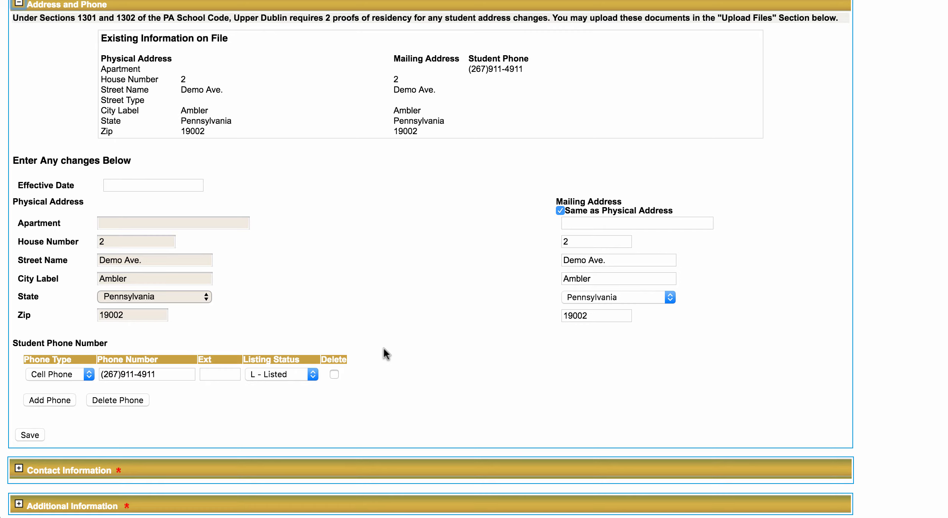
scroll(384, 348, down, 1)
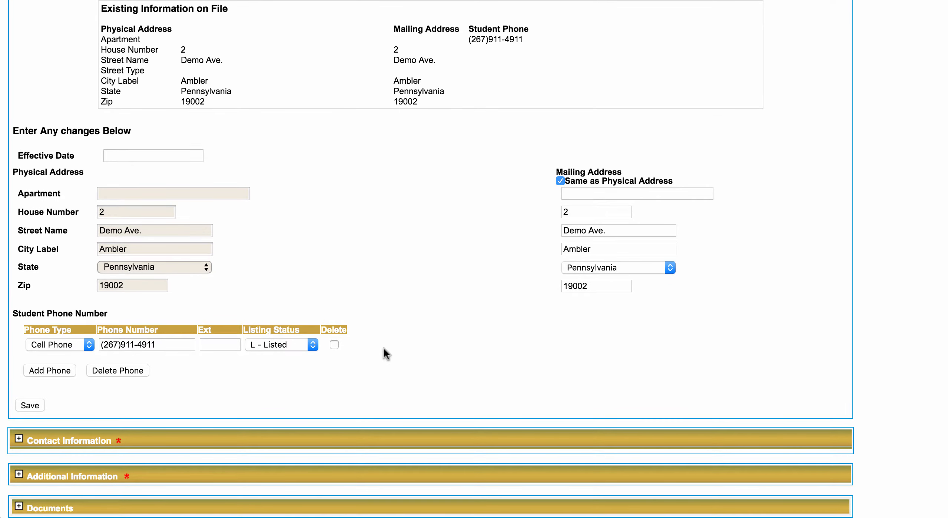
scroll(384, 348, down, 3)
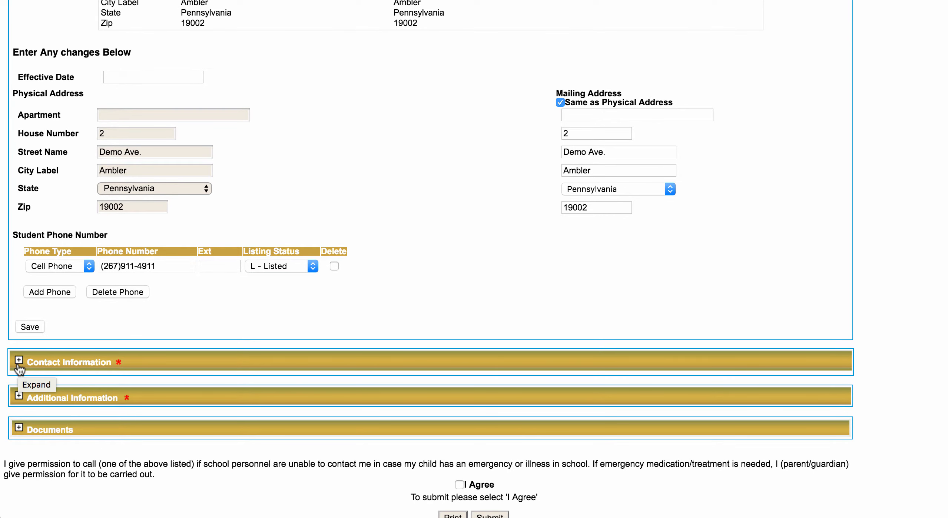
click(19, 360)
scroll(18, 367, down, 6)
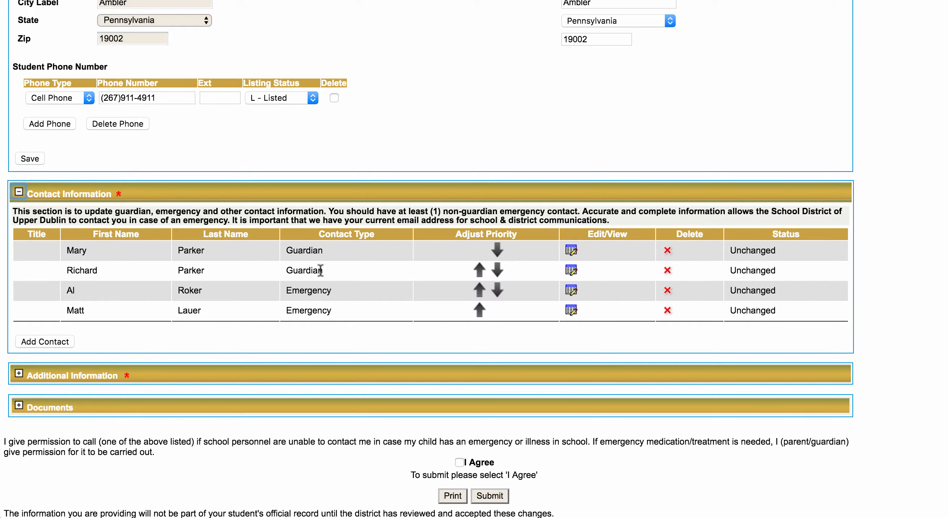
Open the first guardian's contact record (priority 1, Mother) from the Contact Information table.
click(572, 252)
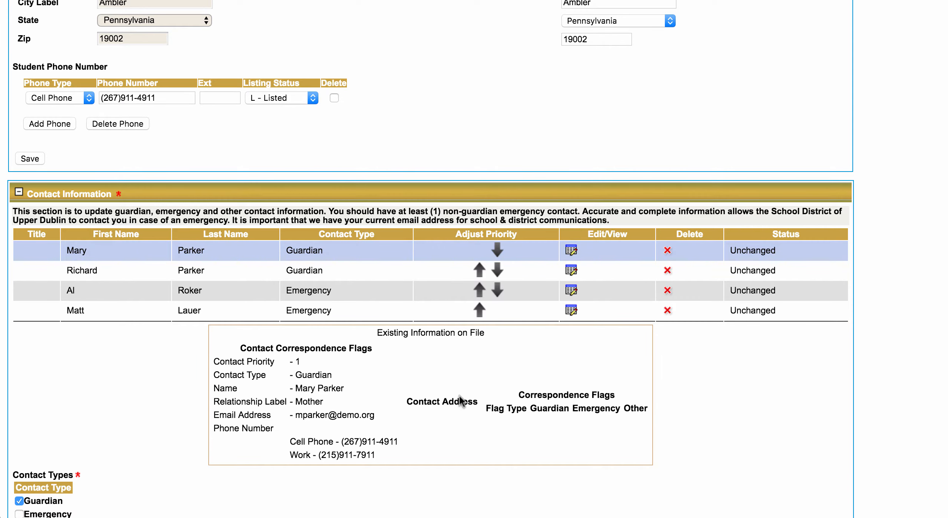
Add a Home phone entry to the first guardian, then delete it, keeping only the cell and work phones.
scroll(458, 395, down, 6)
scroll(459, 395, down, 3)
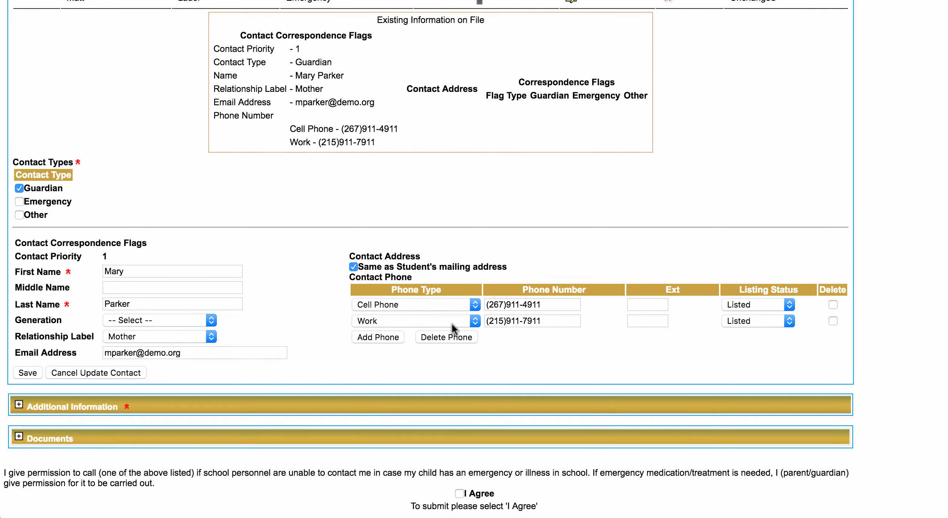
click(397, 337)
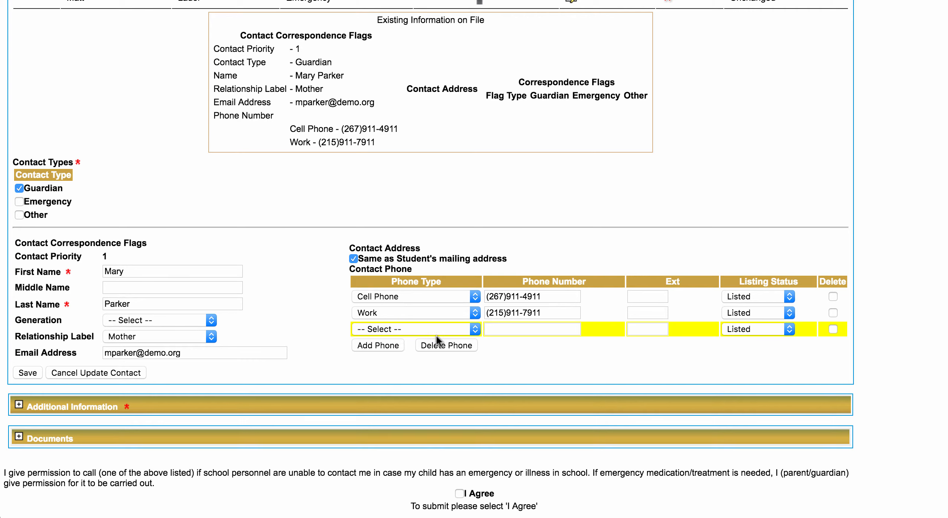
click(437, 330)
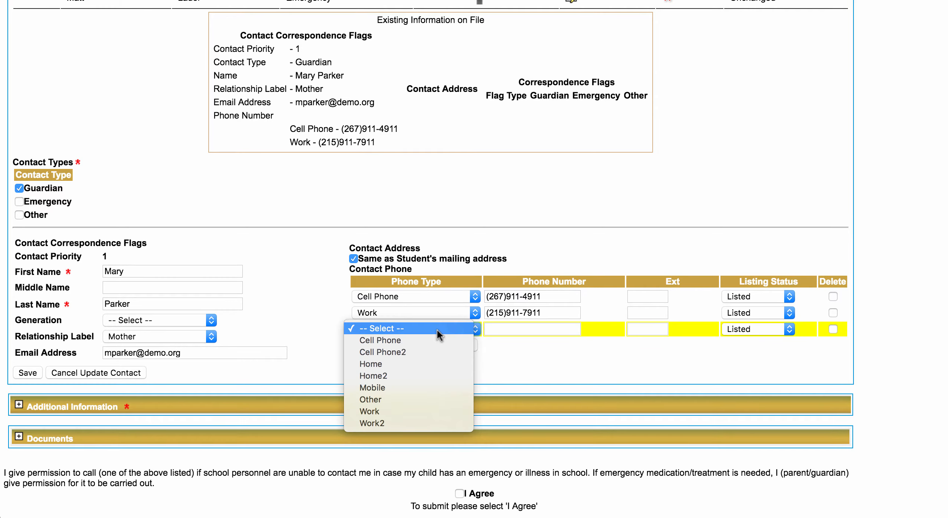
click(425, 363)
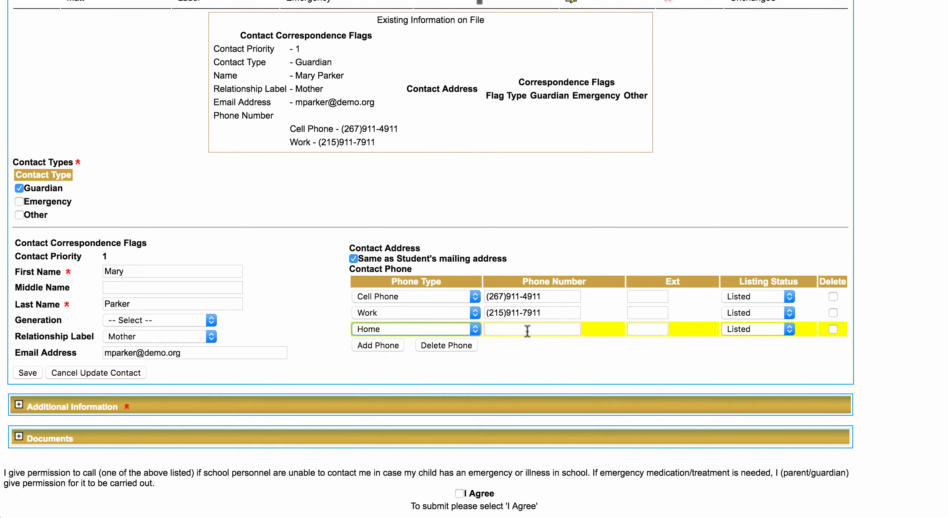
scroll(501, 350, down, 2)
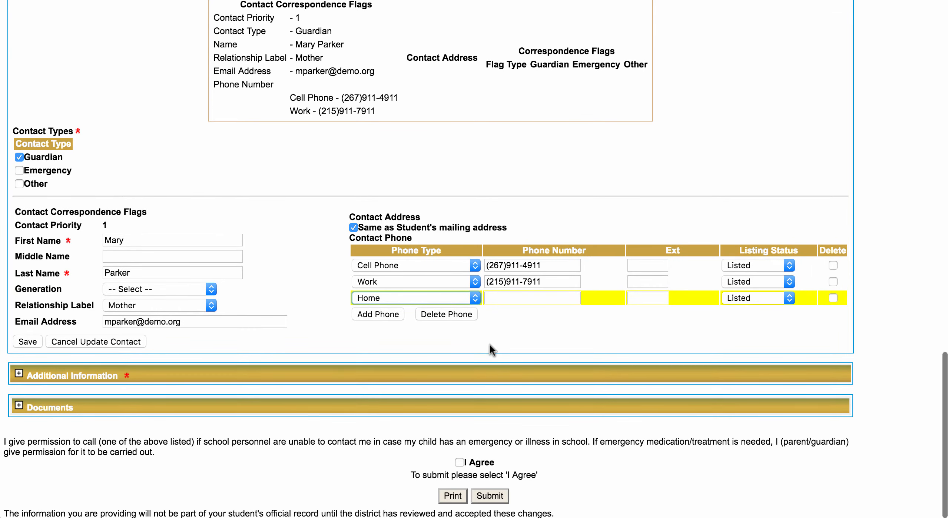
click(462, 315)
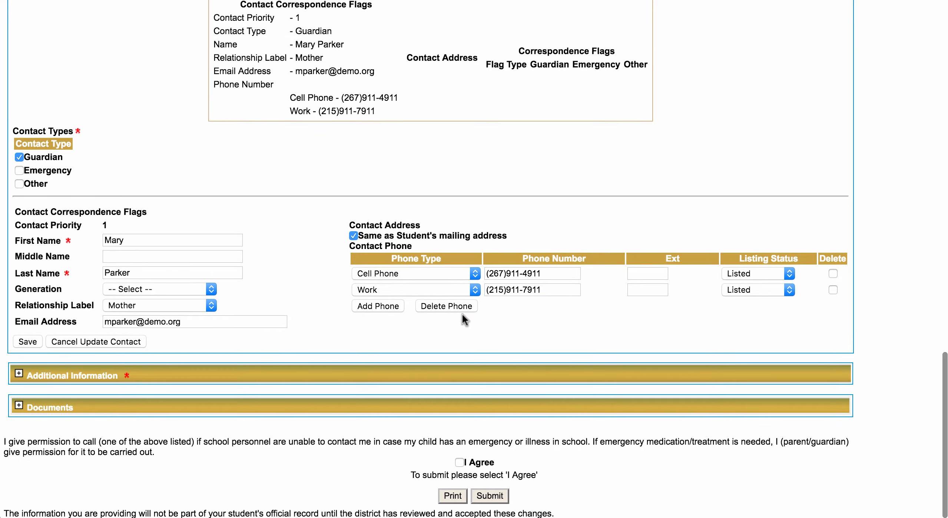
scroll(322, 267, down, 1)
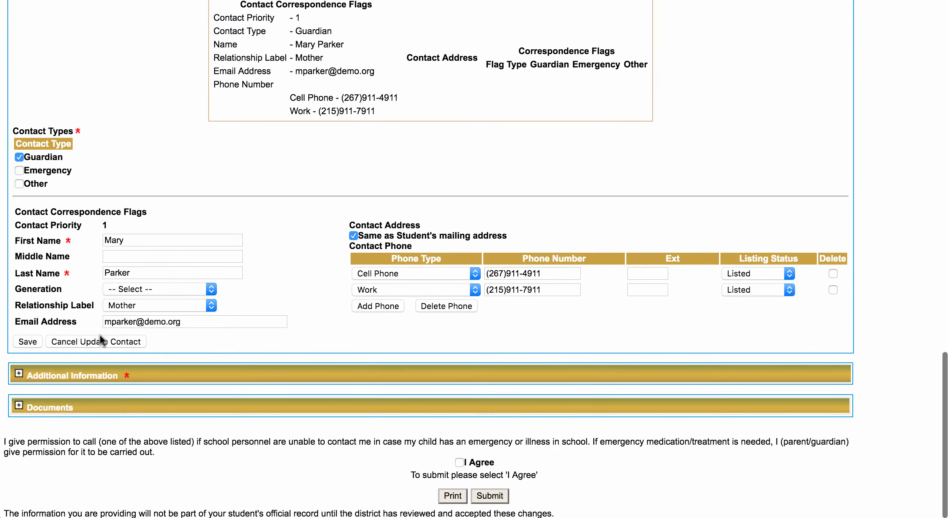
Cancel the guardian's contact edit without changes and expand the Additional Information section.
mouse_move(108, 319)
click(89, 345)
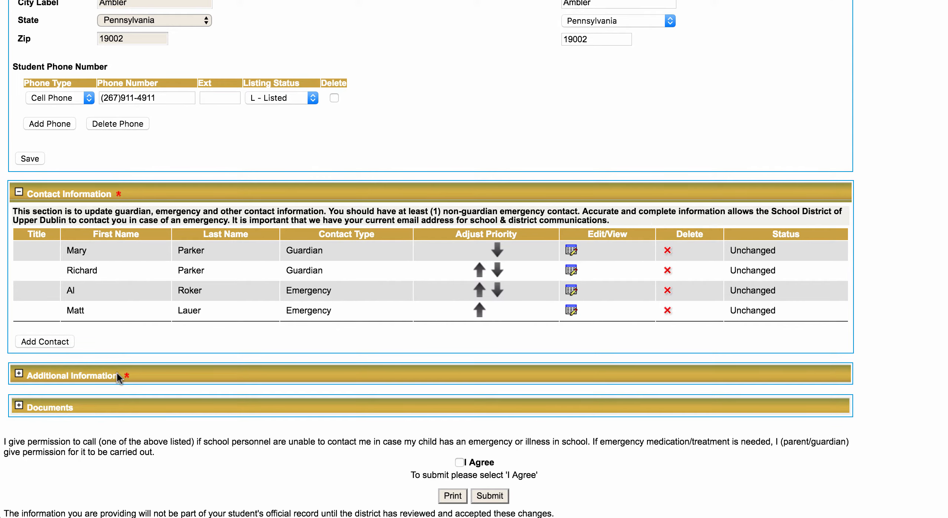
click(19, 374)
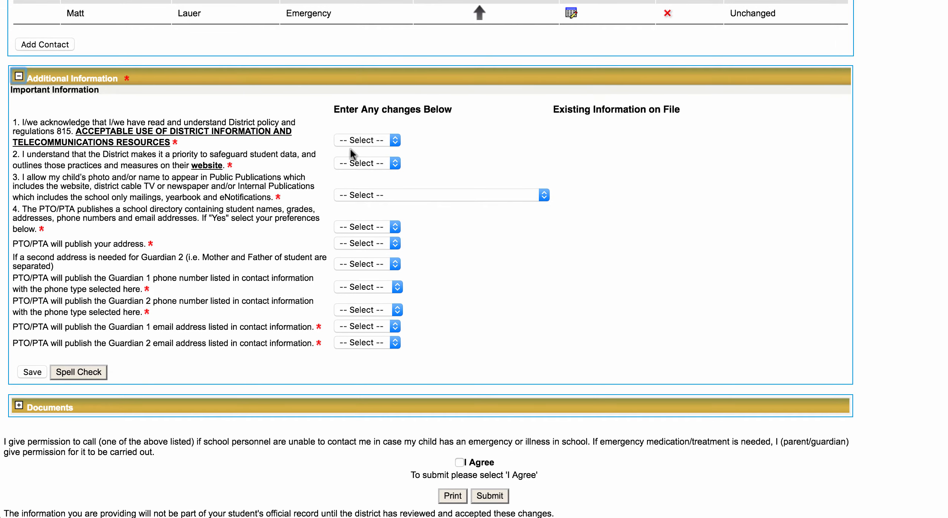
click(364, 144)
click(364, 152)
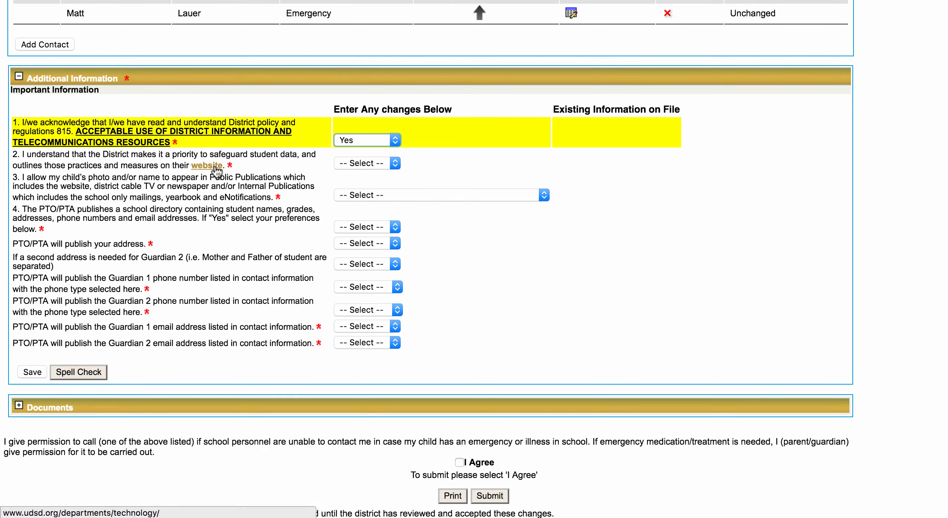
click(355, 160)
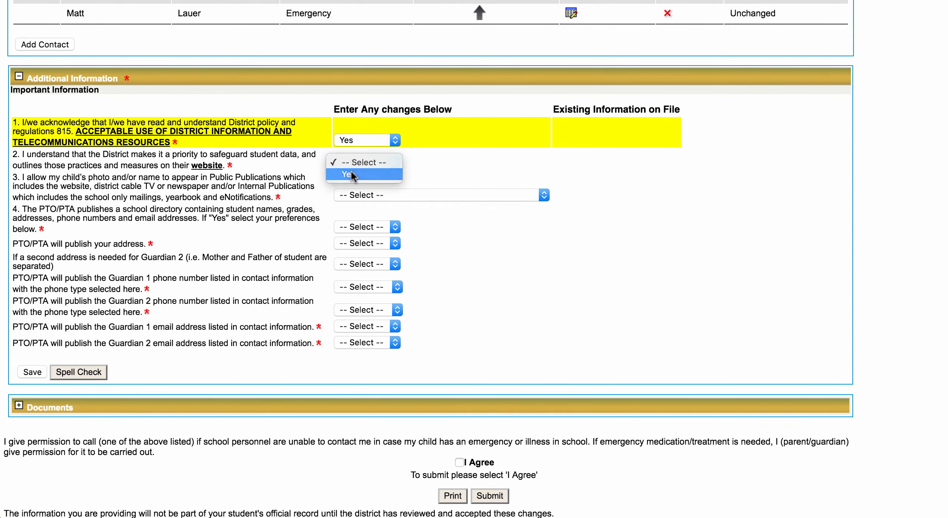
click(350, 171)
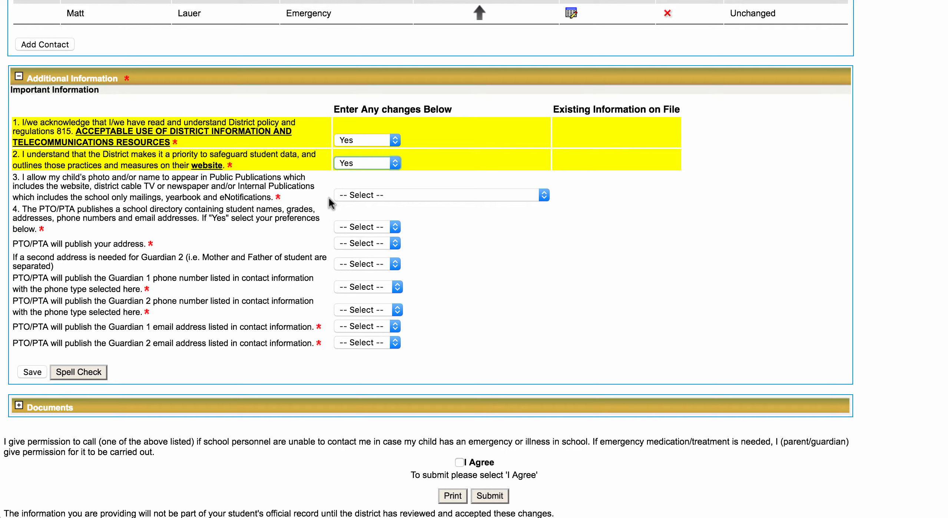
Answer question 3 with 'Photo and Name - Public and Internal Publications'.
click(363, 198)
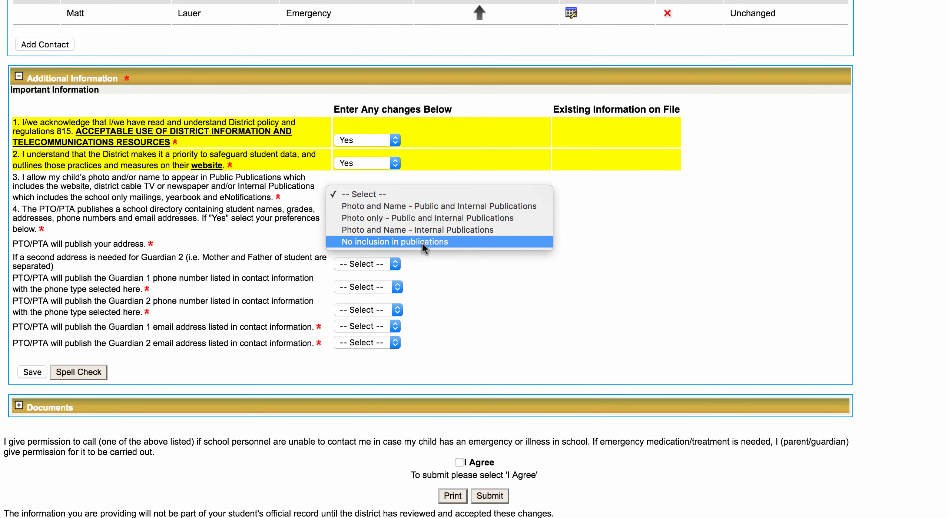
click(372, 202)
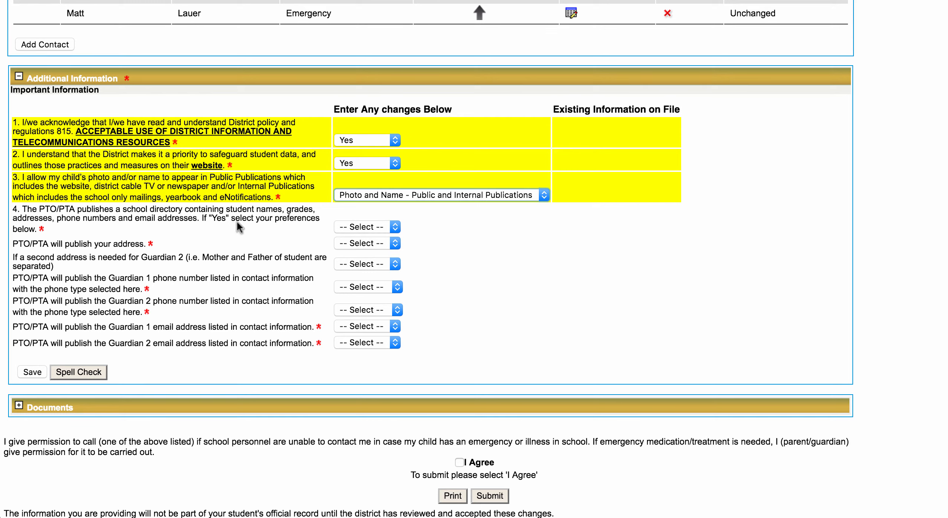
Answer Yes to PTO/PTA directory inclusion and address publishing, and No to Guardian 2's second address.
click(391, 226)
click(390, 233)
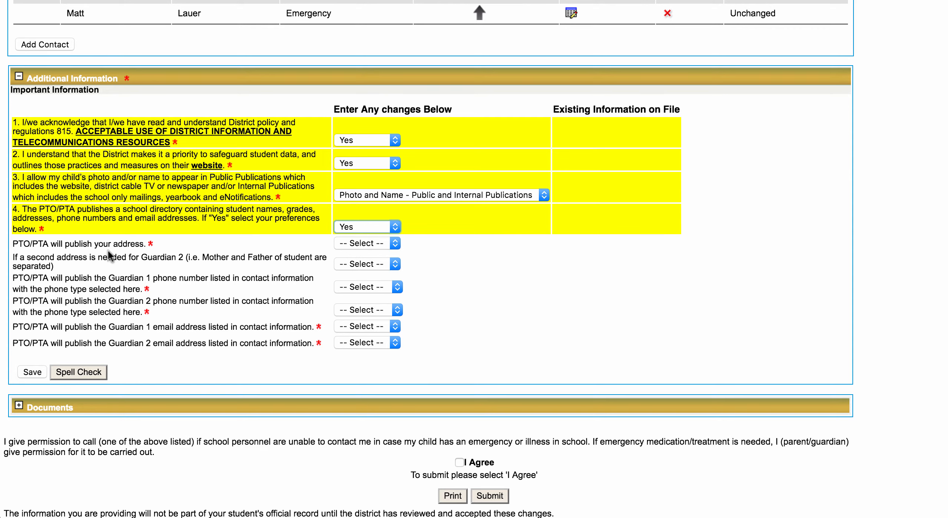
click(354, 243)
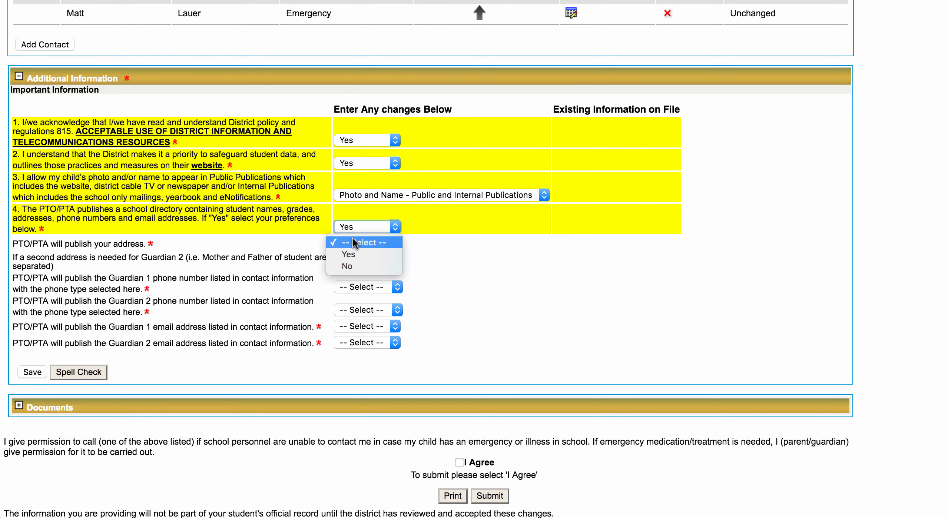
click(430, 252)
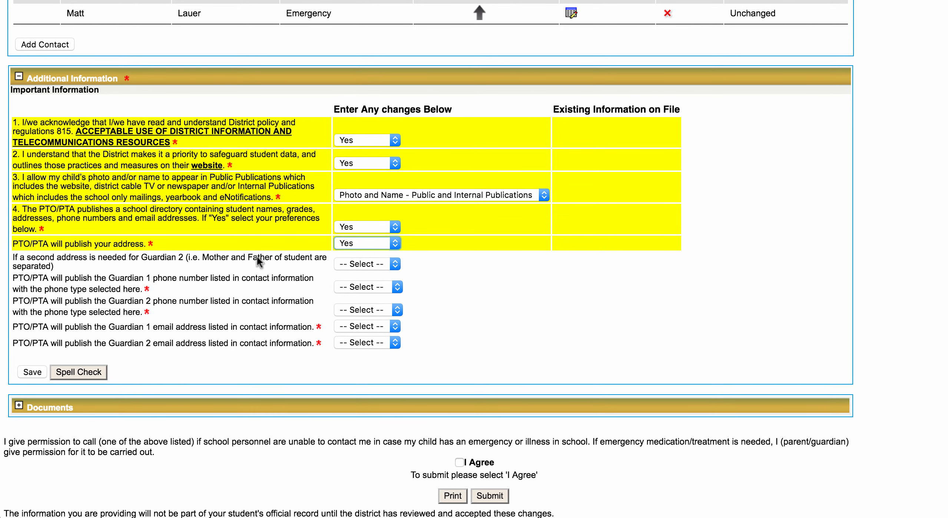
click(354, 262)
click(351, 283)
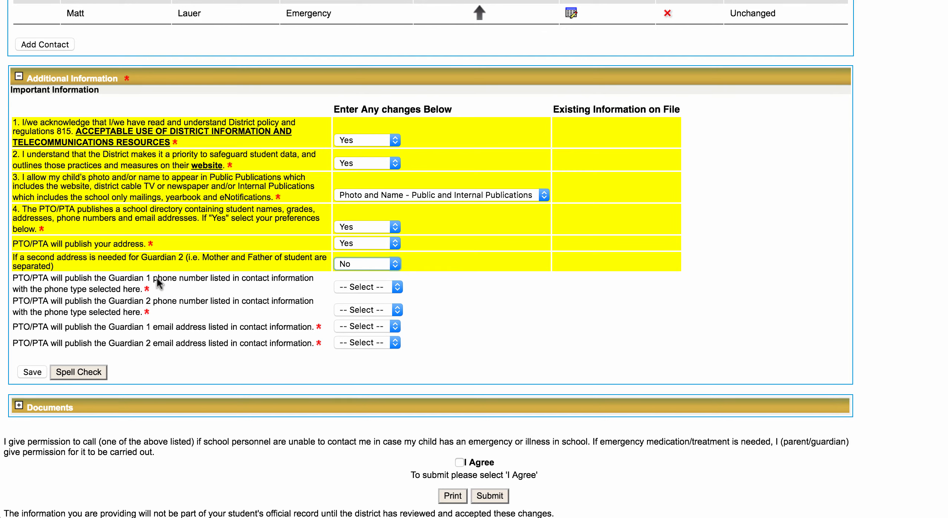
Set the published phone types to Cell Phone2 for Guardian 1 and Work for Guardian 2.
click(375, 286)
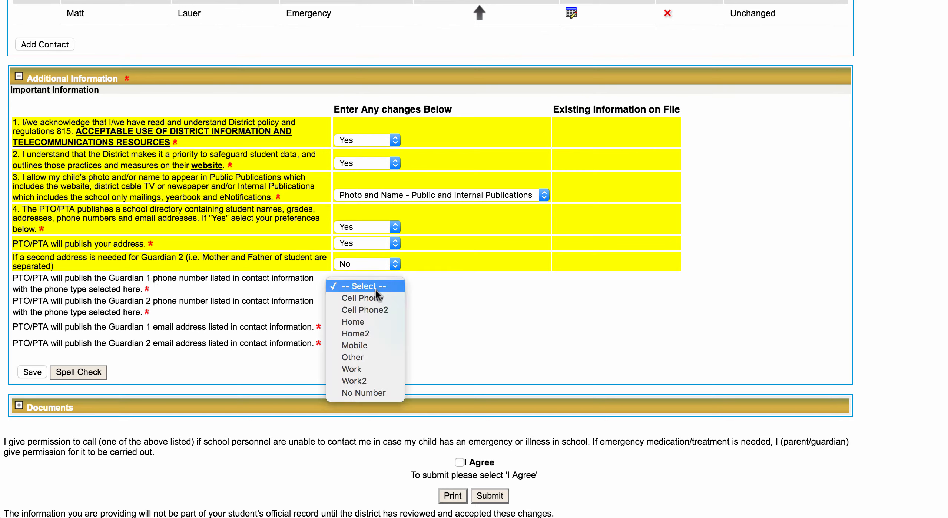
click(376, 297)
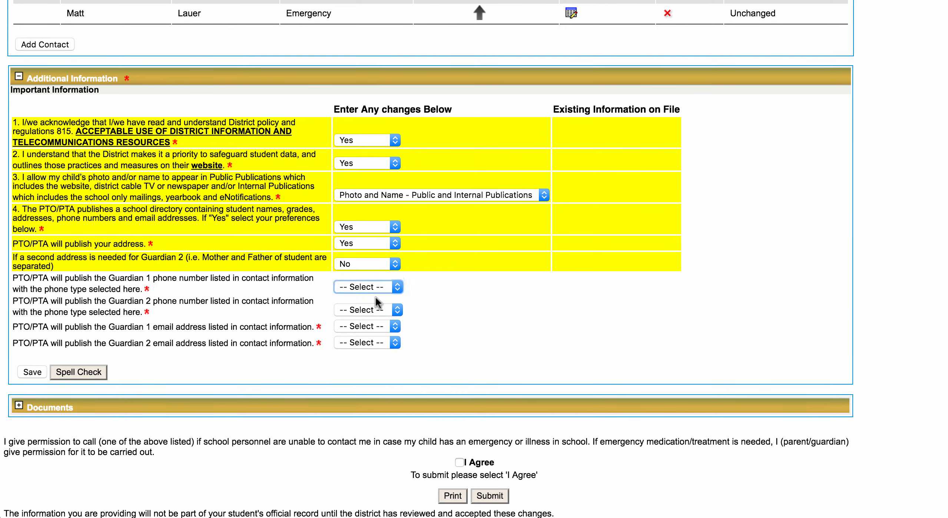
click(359, 308)
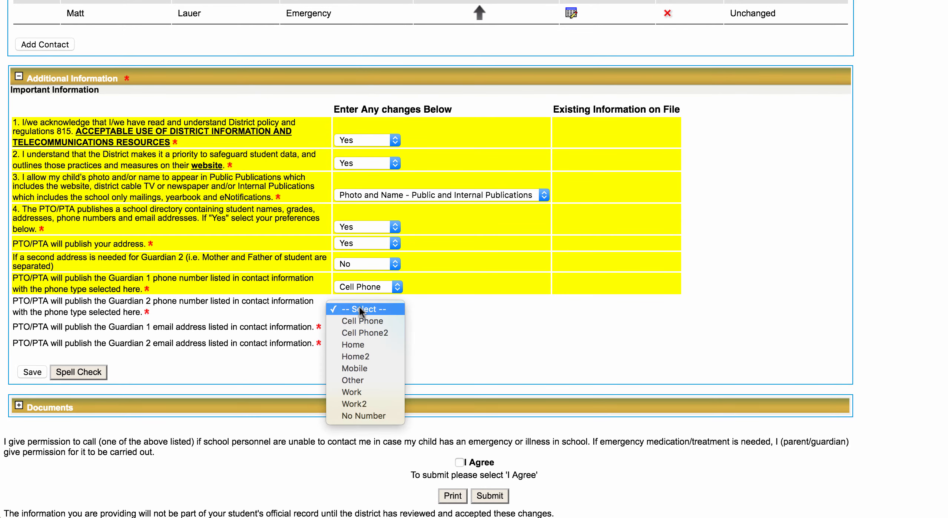
click(360, 342)
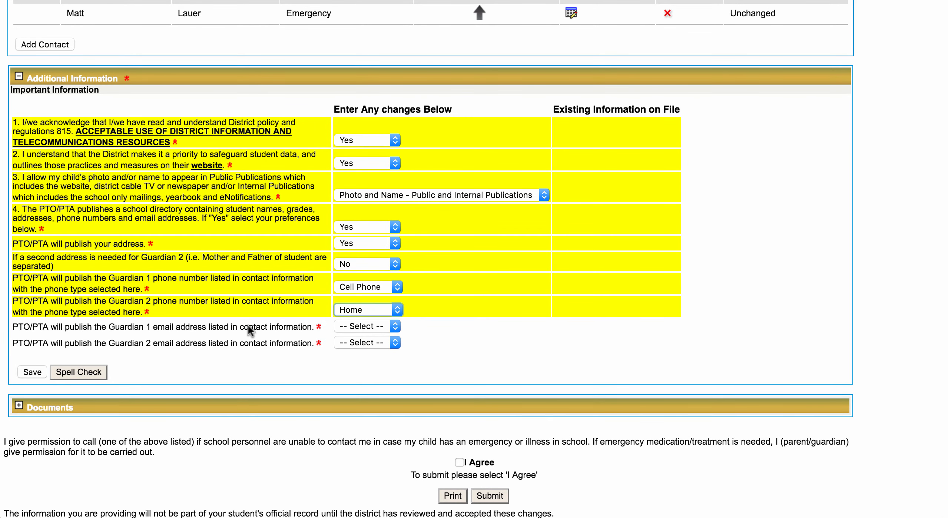
click(380, 310)
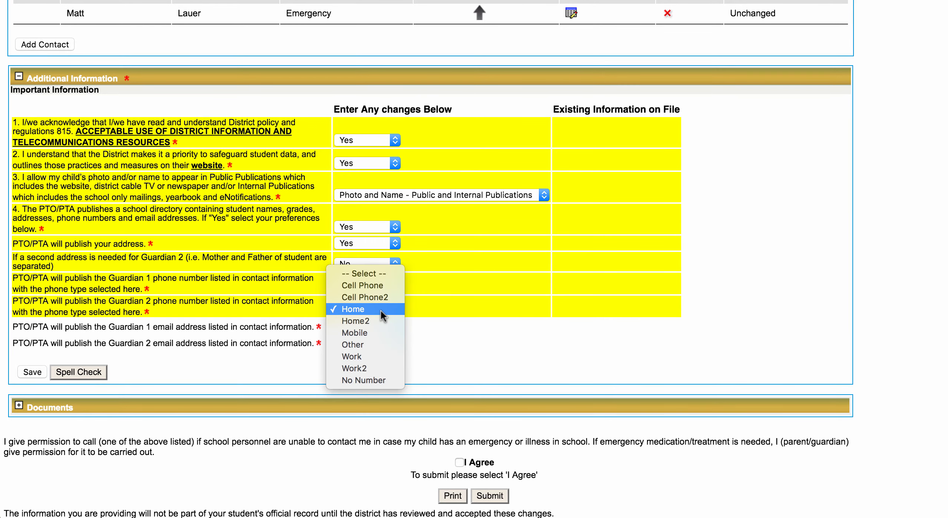
click(373, 356)
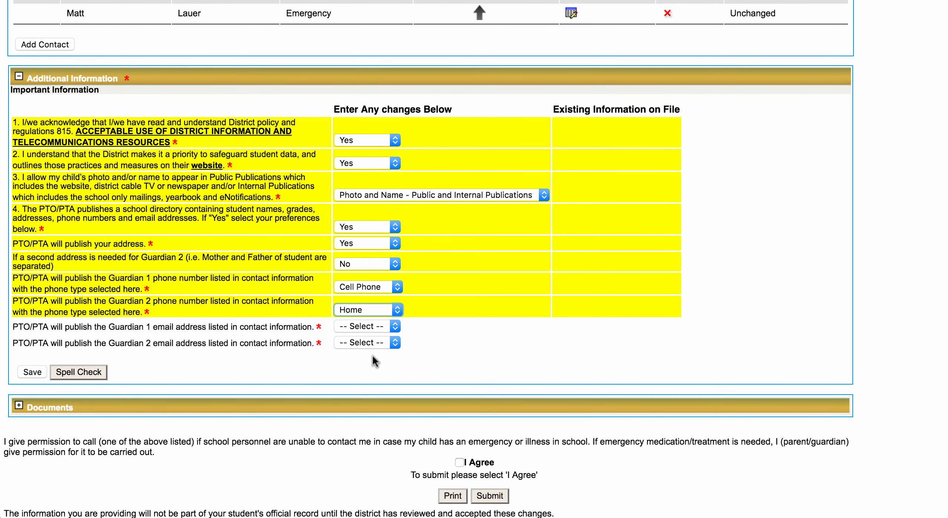
click(386, 288)
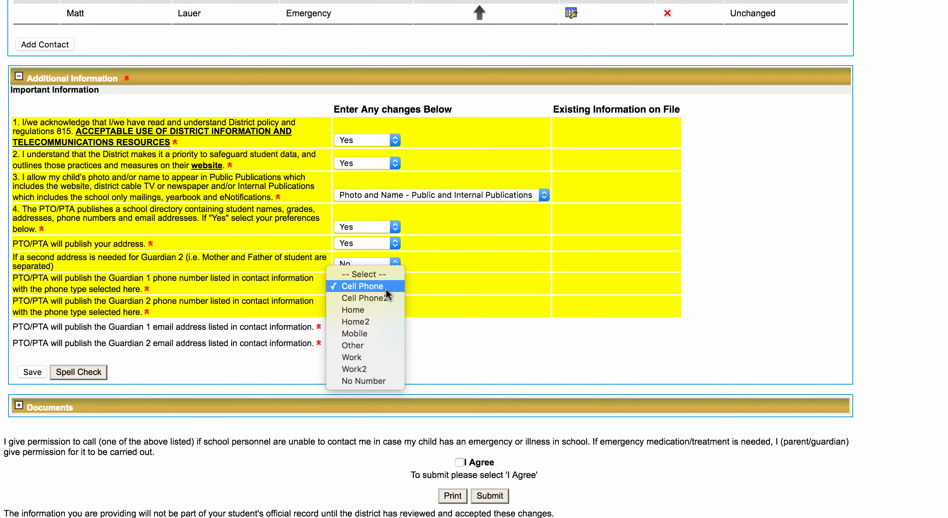
click(378, 301)
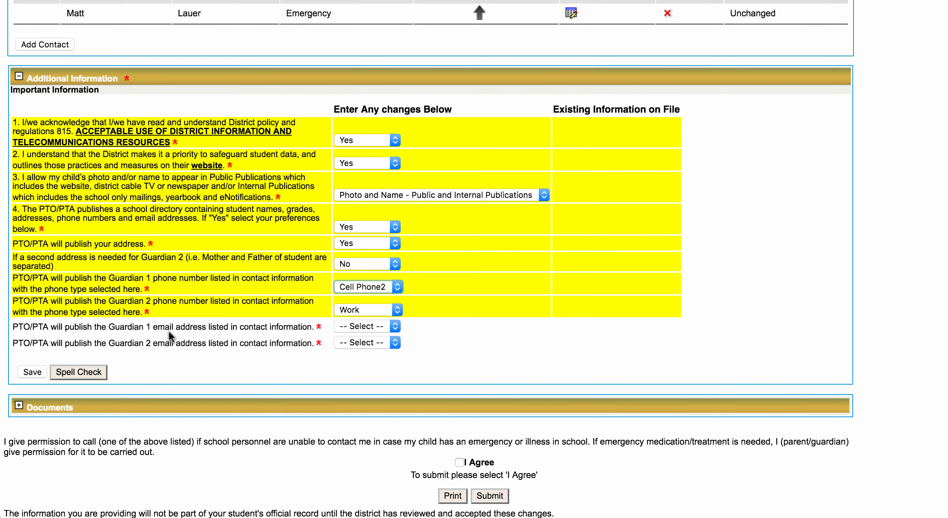
Answer Yes to publishing both guardians' e-mails and save the Additional Information.
click(357, 328)
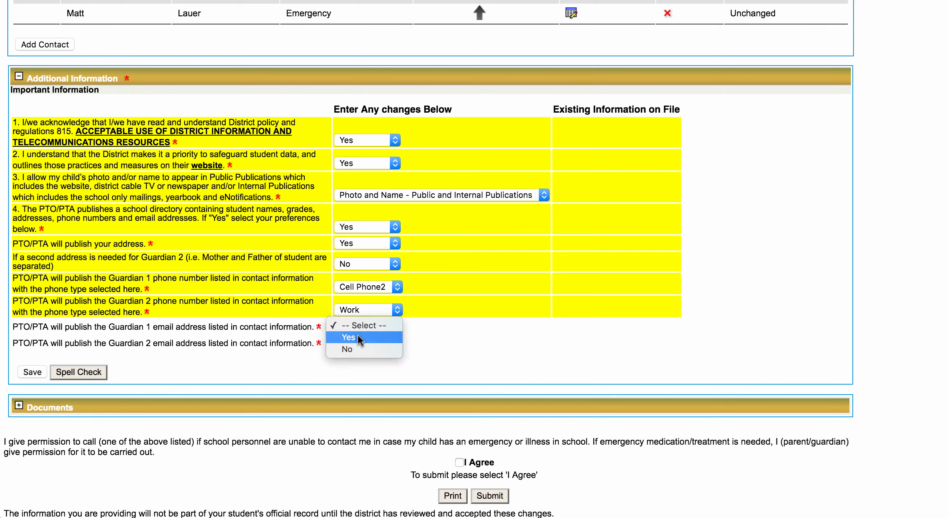
click(357, 335)
click(364, 340)
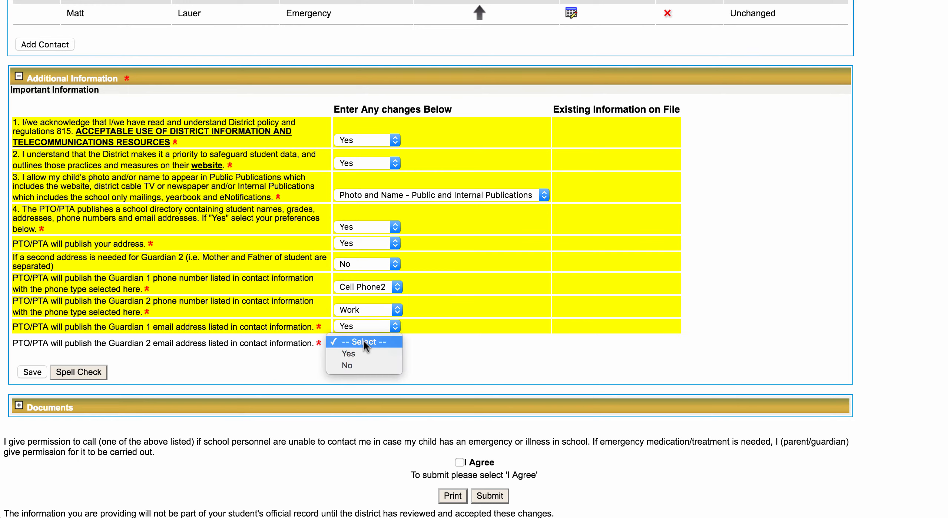
click(358, 354)
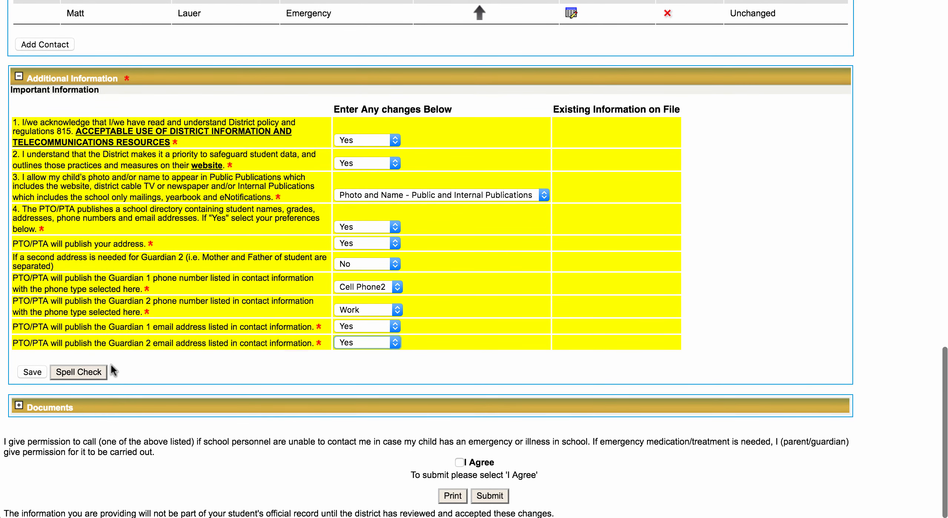
click(29, 372)
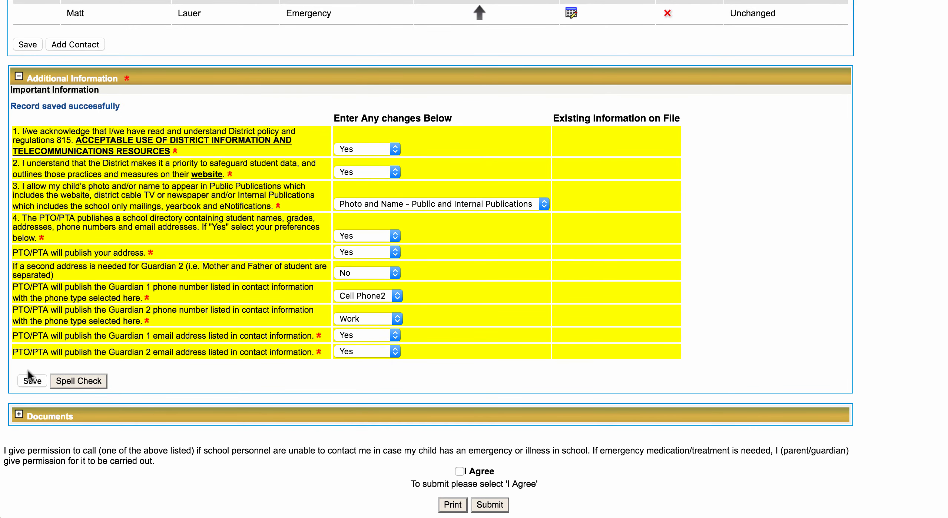
Expand the Documents section to show the proof-of-residency and custody upload area.
scroll(214, 292, down, 1)
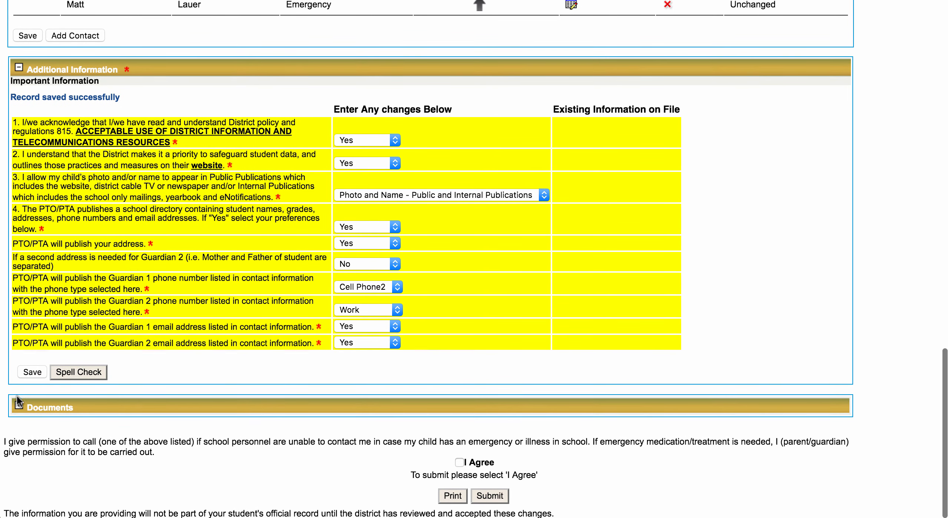
click(18, 408)
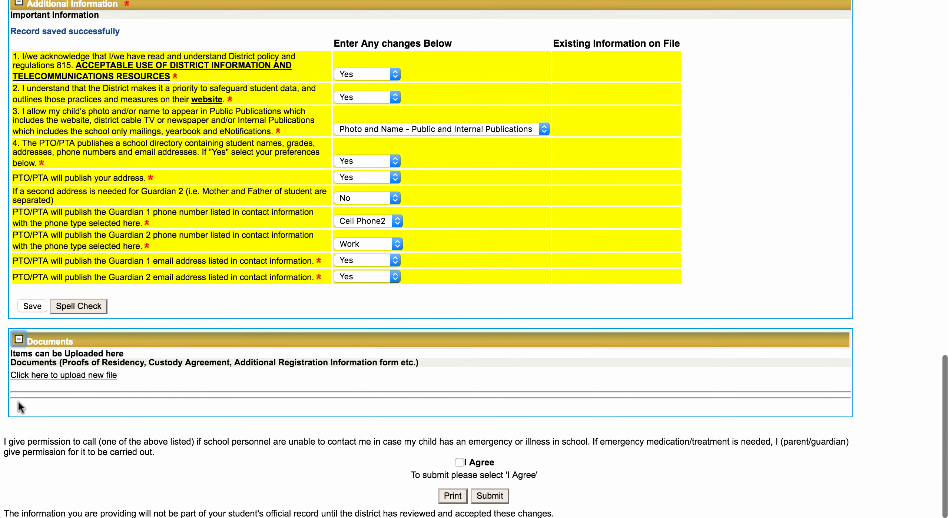
scroll(335, 301, down, 1)
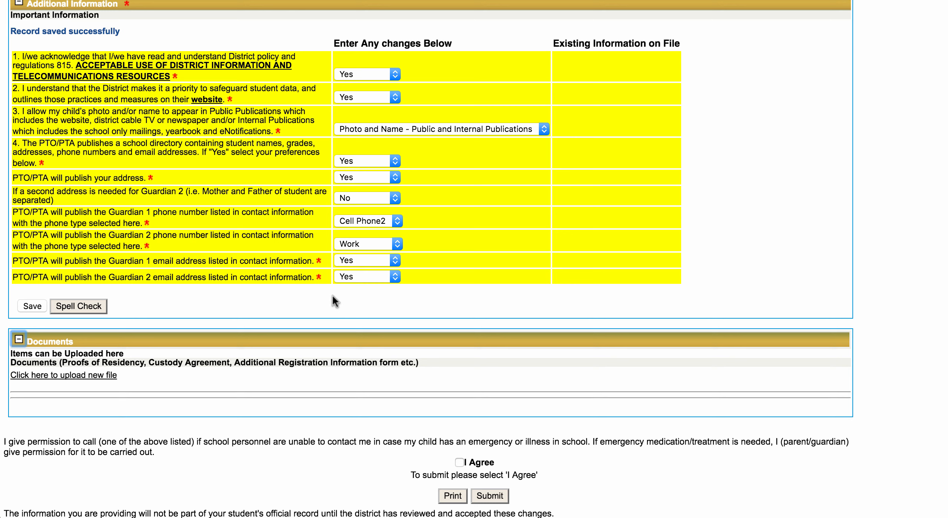
click(94, 376)
scroll(177, 437, up, 8)
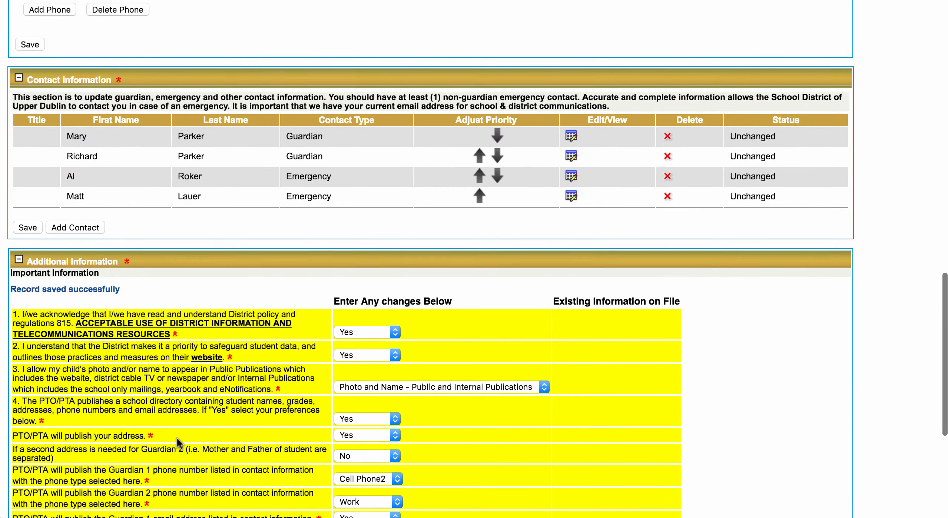
scroll(177, 441, down, 8)
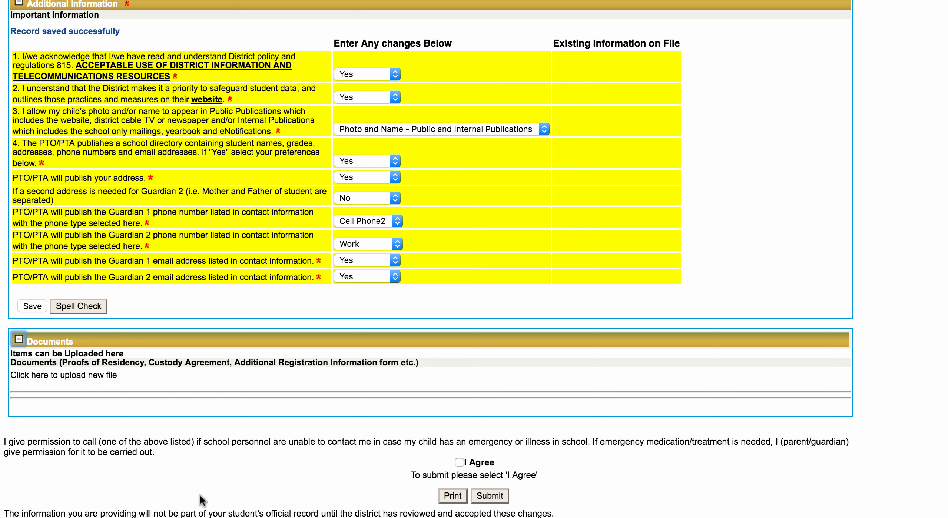
Check 'I Agree' for the emergency treatment permission and submit the registration update.
click(459, 462)
scroll(459, 455, up, 1)
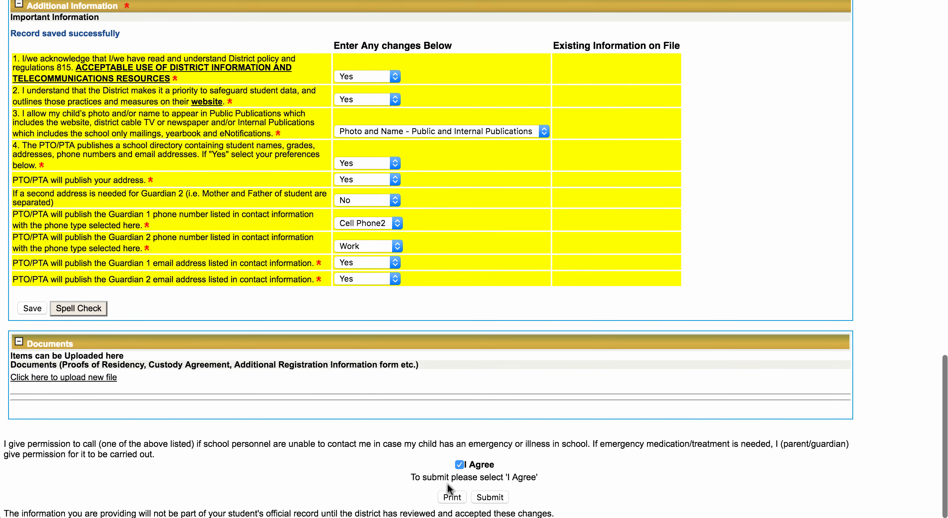
click(494, 499)
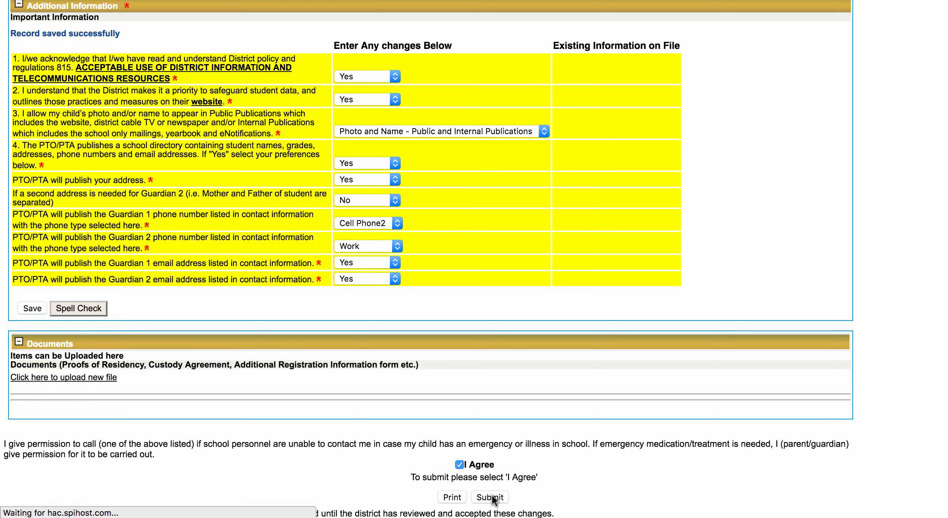